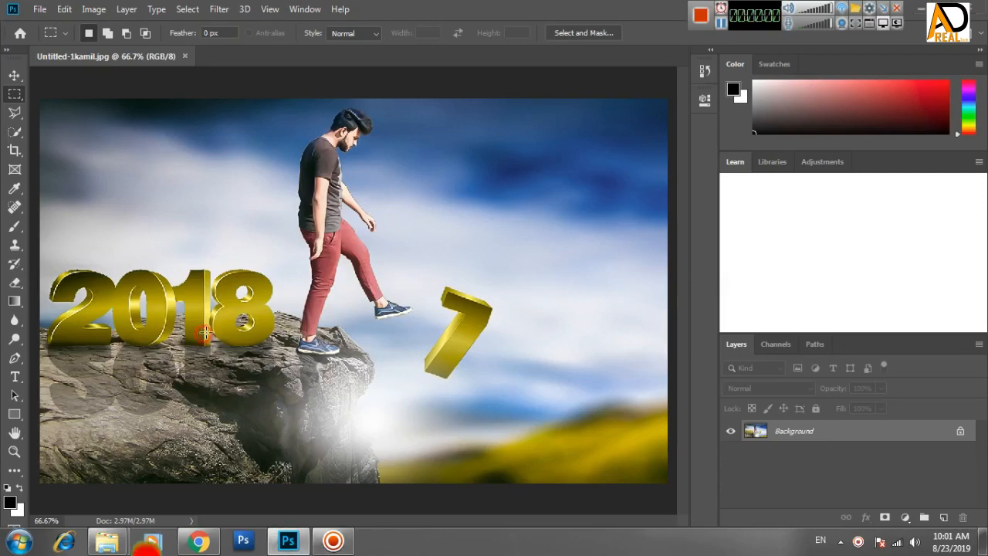
Switch the photo to full-screen view with menus and examine the man stepping off the cliff
key(f)
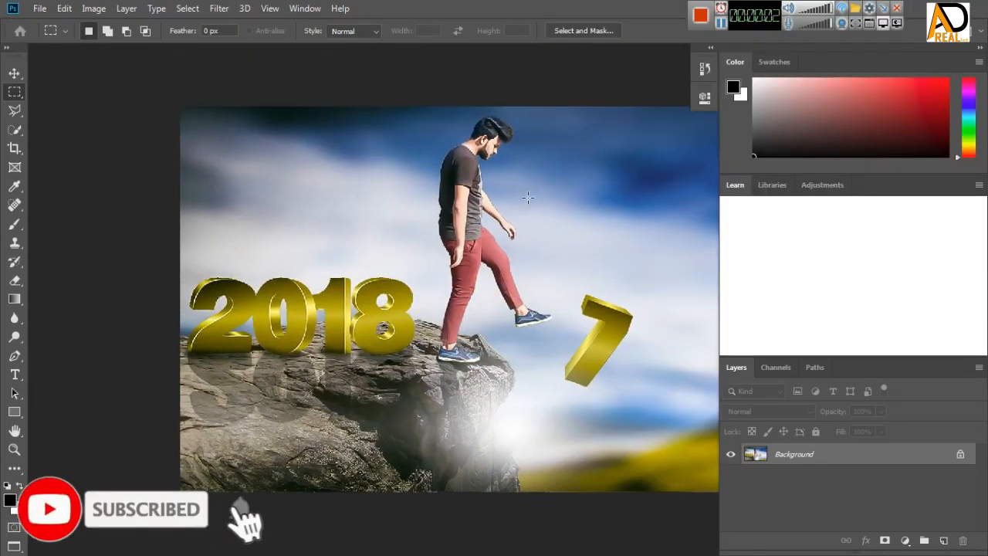
drag(536, 258, 397, 264)
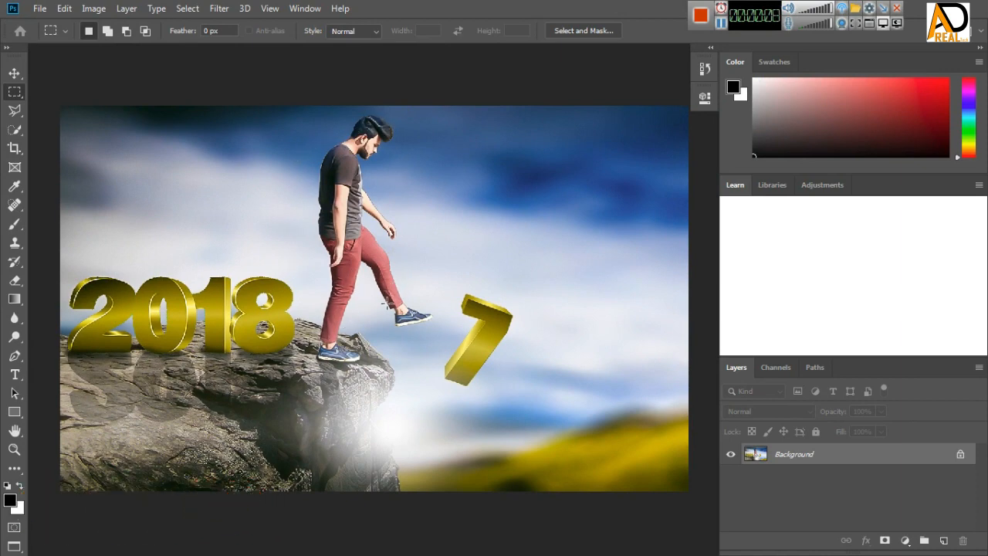
scroll(386, 304, up, 3)
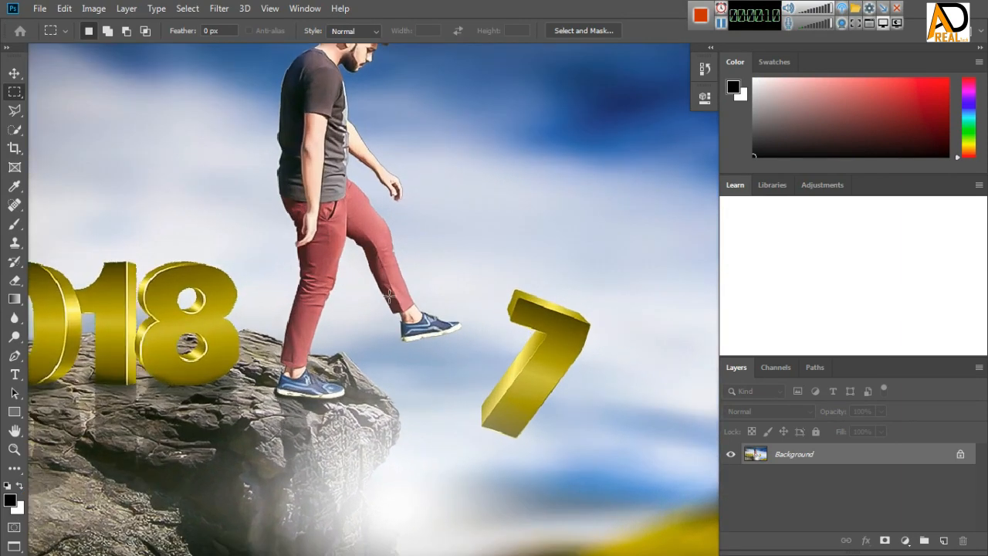
scroll(389, 295, up, 2)
scroll(393, 308, up, 2)
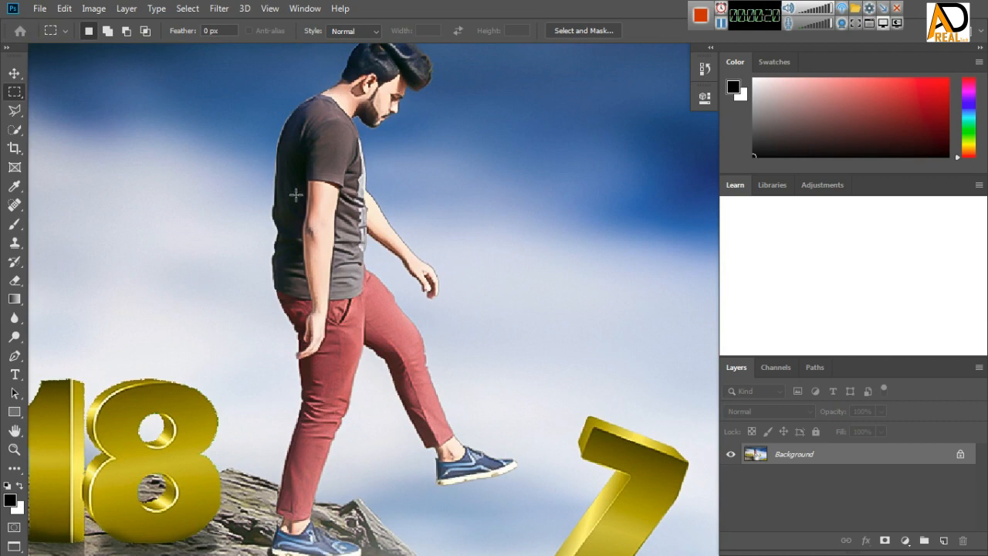
mouse_move(379, 187)
mouse_down()
mouse_move(377, 217)
mouse_move(379, 204)
mouse_up()
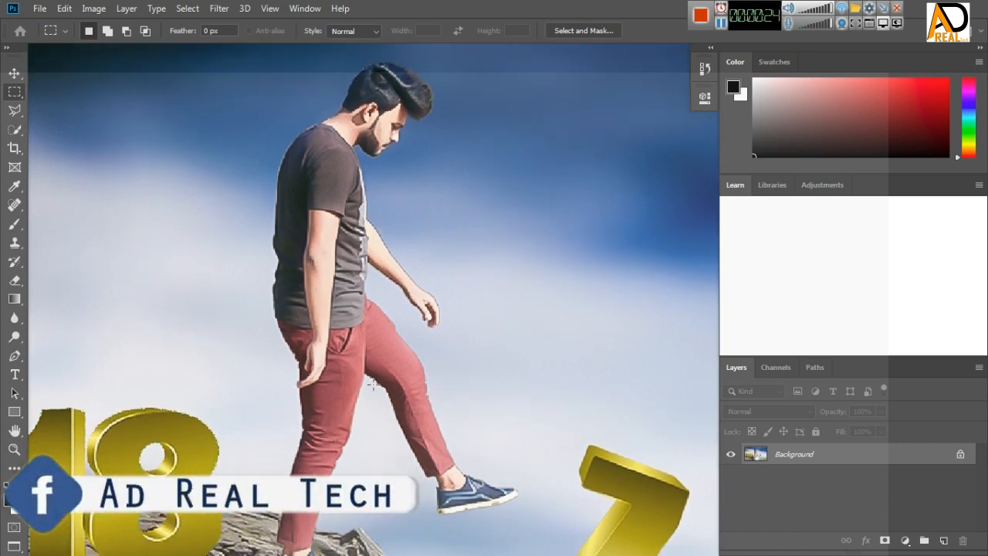
Start a Polygonal Lasso outline at the heel of the shoe on the rock and trace it along the sole and around the toe
right_click(11, 111)
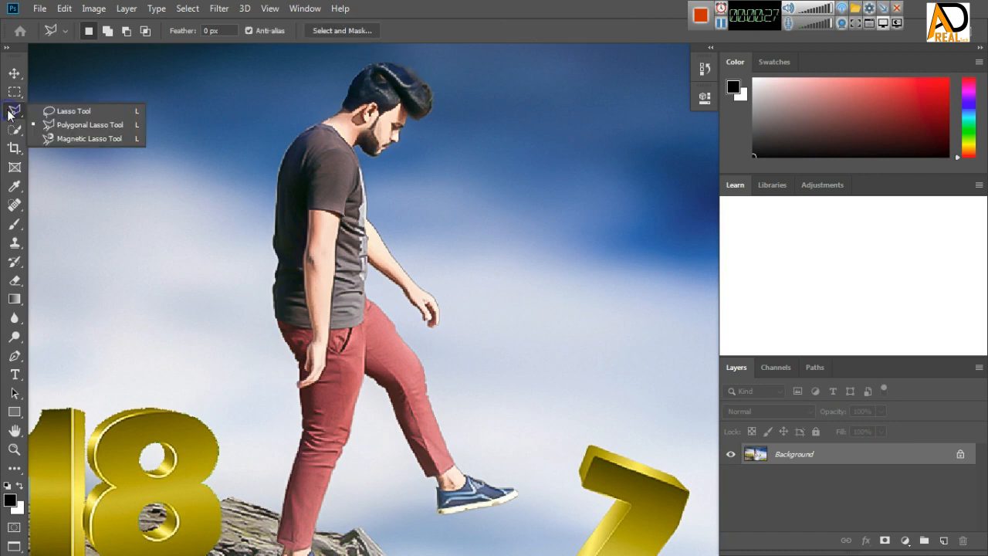
click(88, 126)
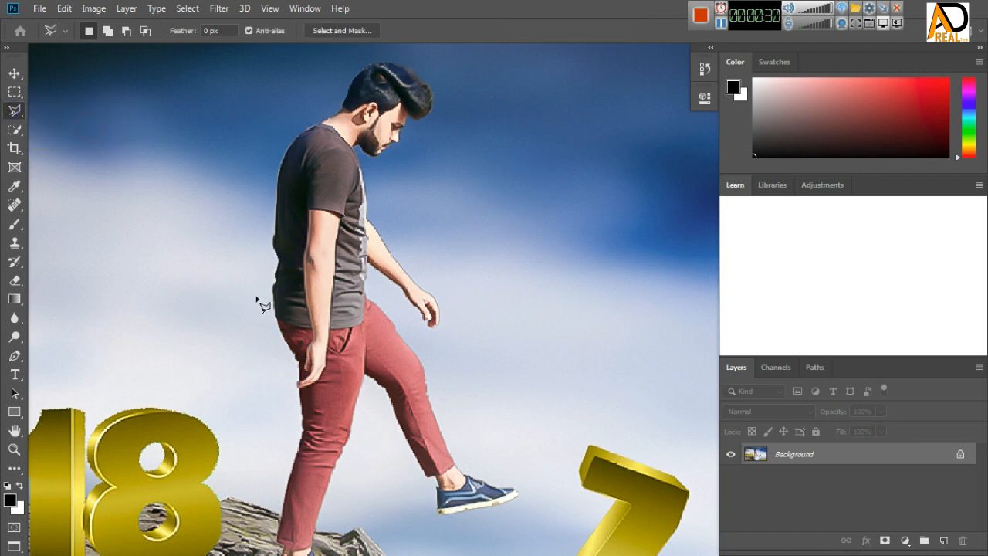
drag(392, 320, 392, 240)
drag(398, 341, 394, 298)
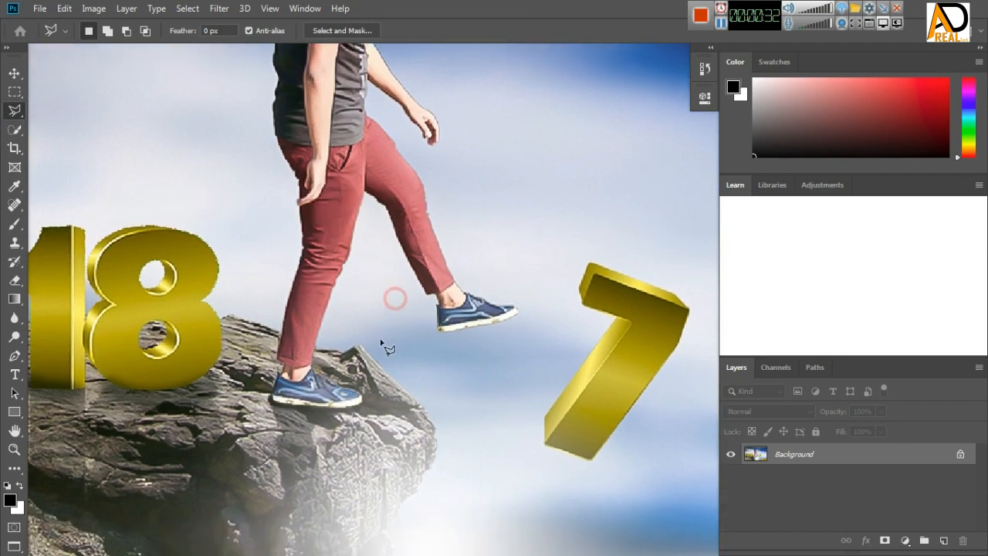
scroll(381, 344, up, 4)
drag(375, 383, 458, 317)
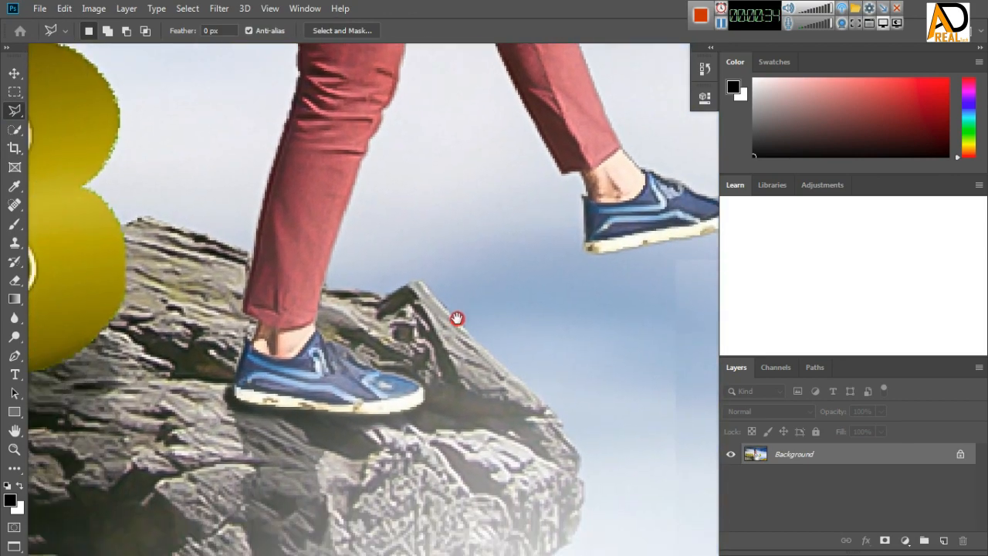
scroll(379, 391, up, 2)
drag(496, 400, 507, 366)
scroll(397, 375, up, 2)
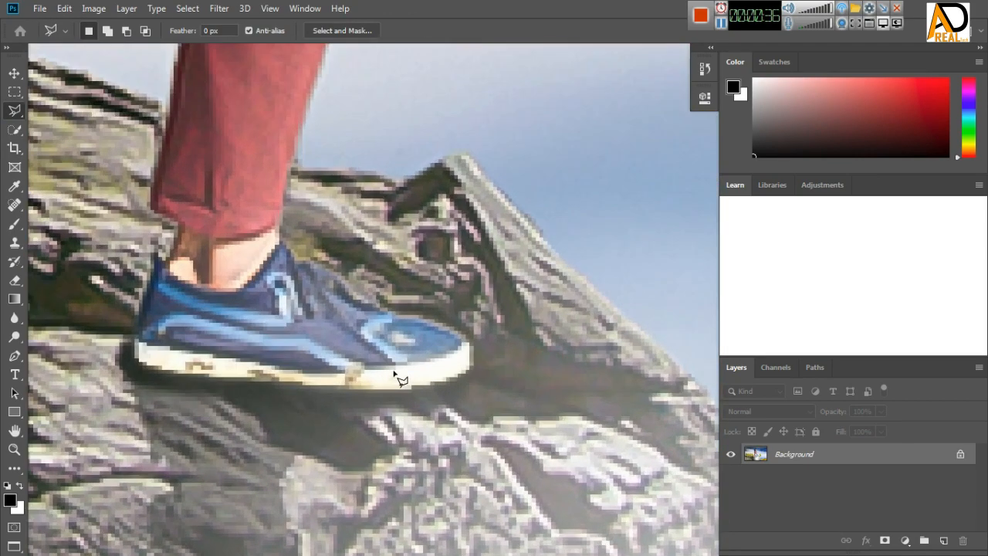
drag(396, 375, 443, 376)
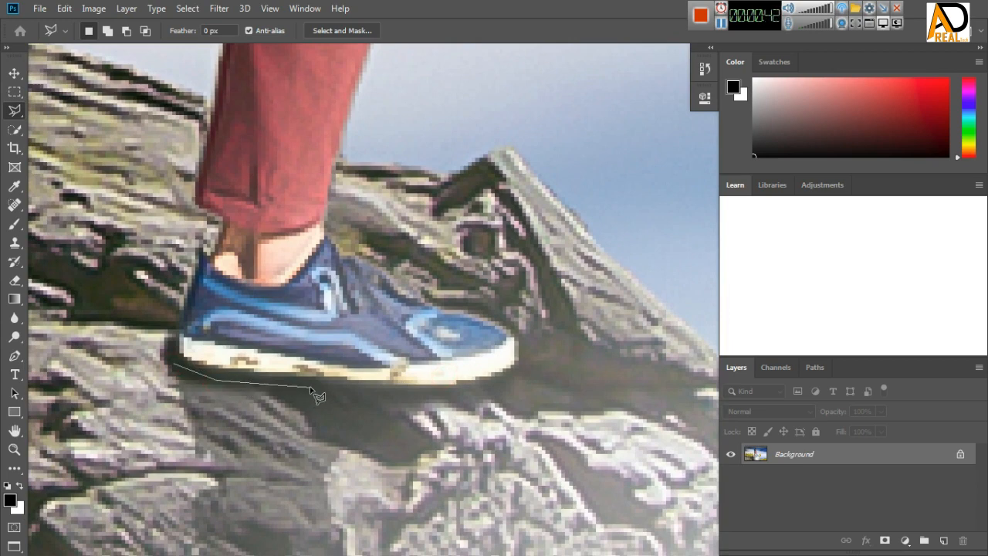
key(BackSpace)
click(233, 390)
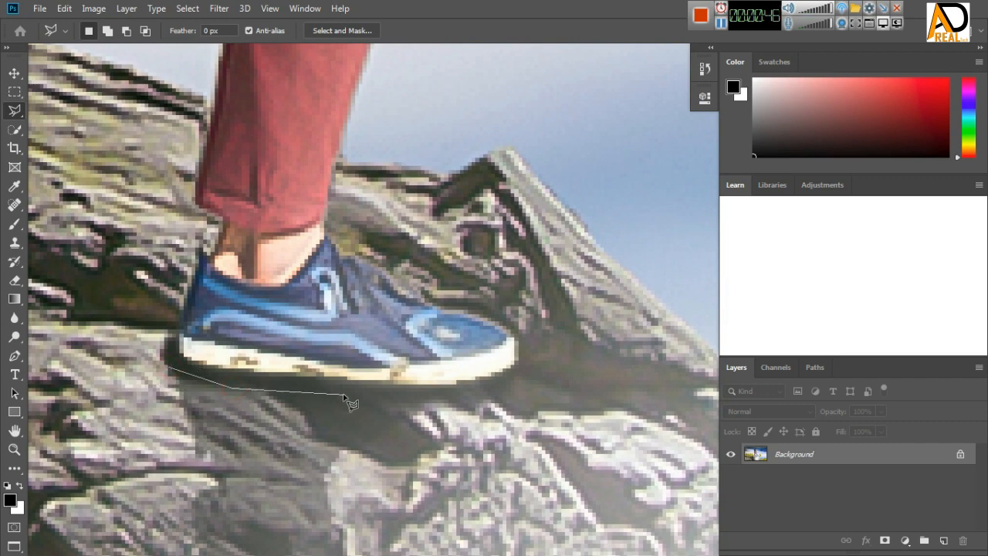
click(445, 397)
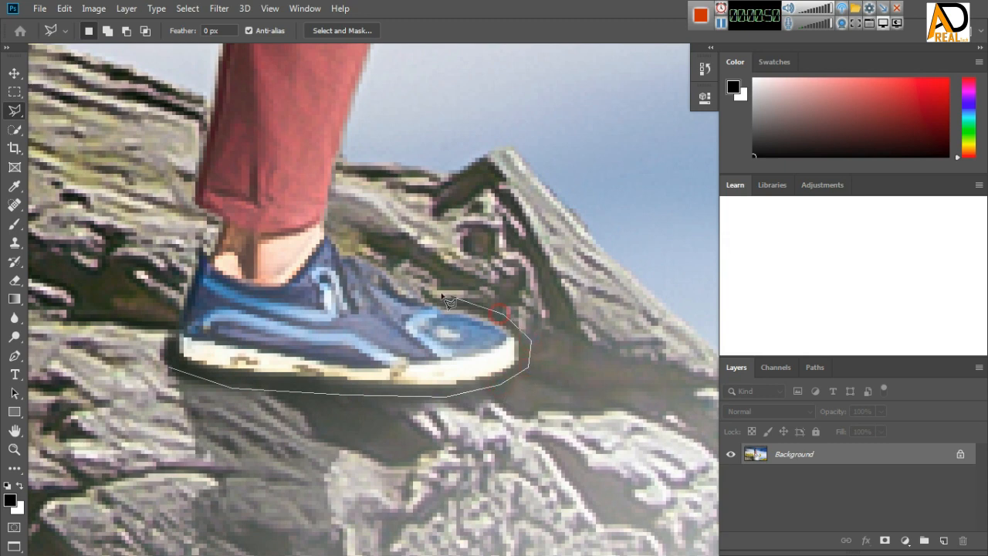
Continue the lasso outline over the planted shoe and up the inner edge of the standing leg to the crotch
click(419, 276)
drag(378, 172, 354, 386)
click(354, 284)
click(388, 171)
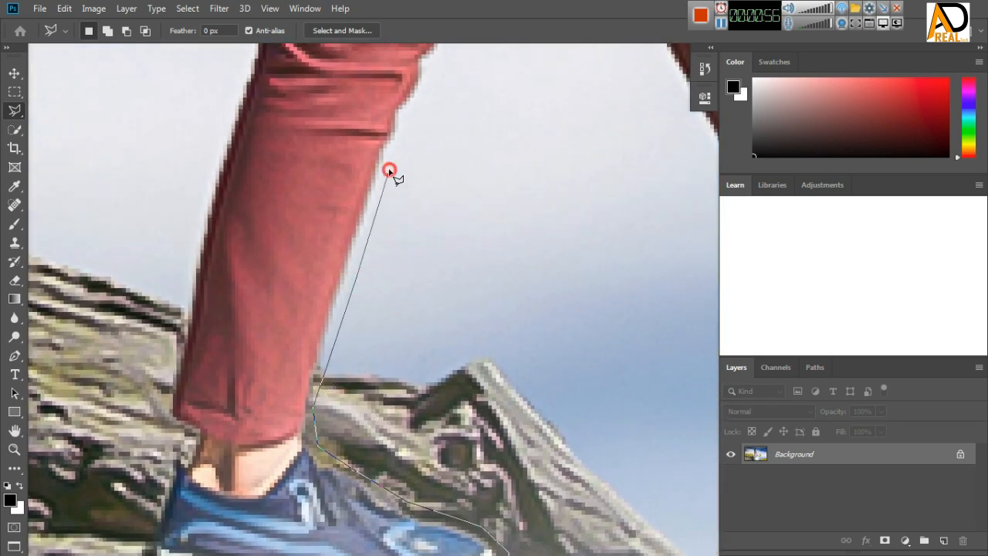
mouse_move(430, 144)
mouse_down()
mouse_move(421, 273)
mouse_move(394, 405)
mouse_up()
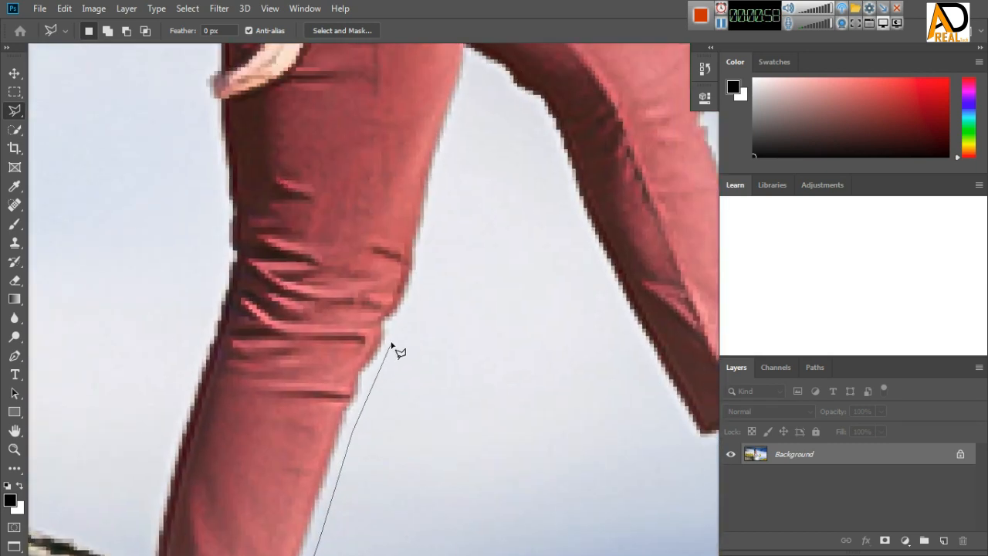
click(399, 329)
click(413, 299)
click(430, 247)
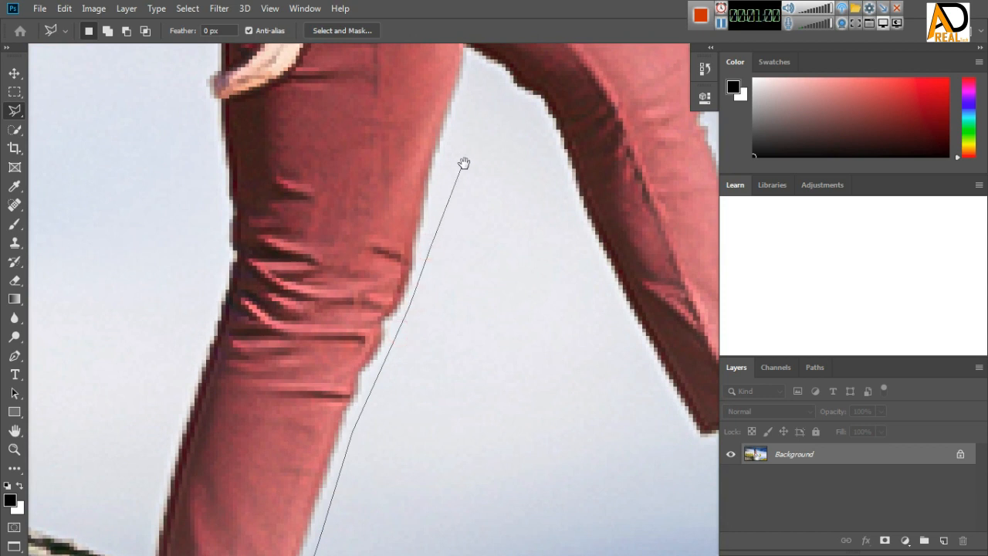
drag(463, 175, 437, 259)
click(412, 253)
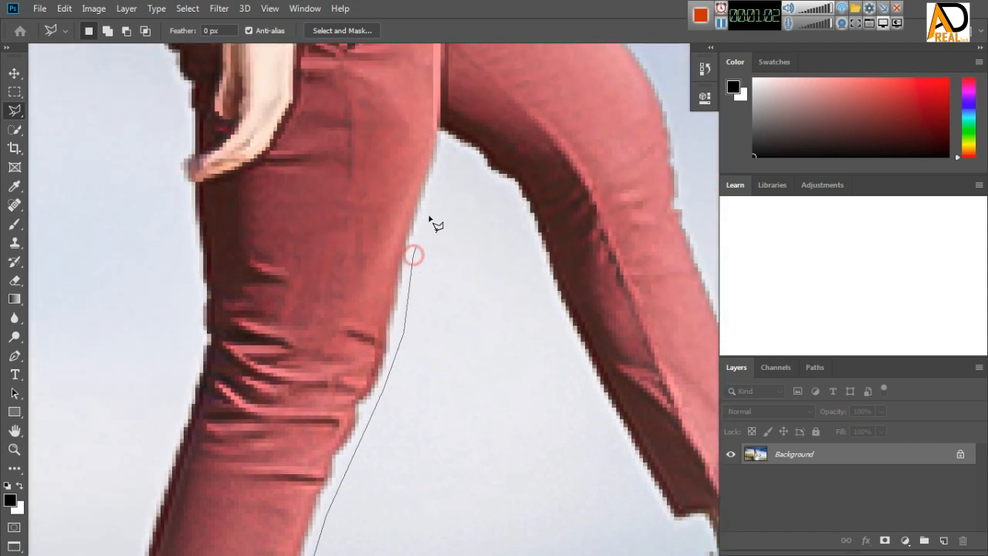
click(438, 190)
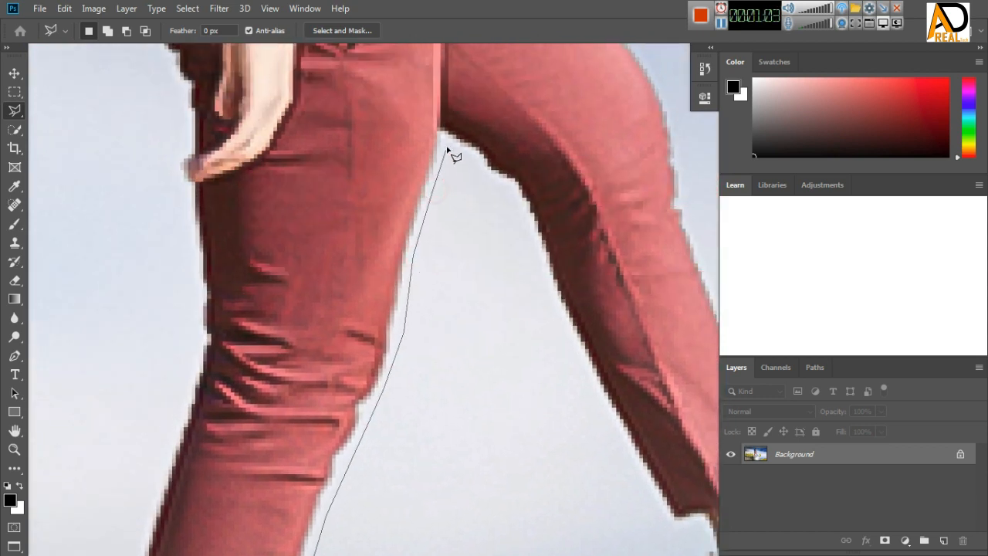
Trace the lasso outline from the crotch down the underside of the raised leg to the trouser hem
click(506, 185)
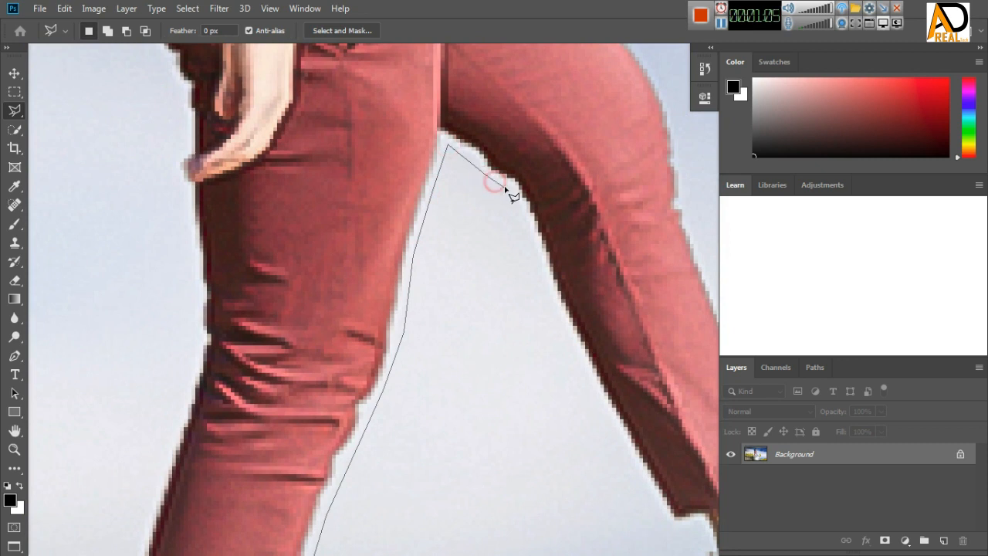
click(538, 262)
mouse_move(567, 374)
mouse_down()
mouse_move(487, 321)
mouse_move(419, 229)
mouse_up()
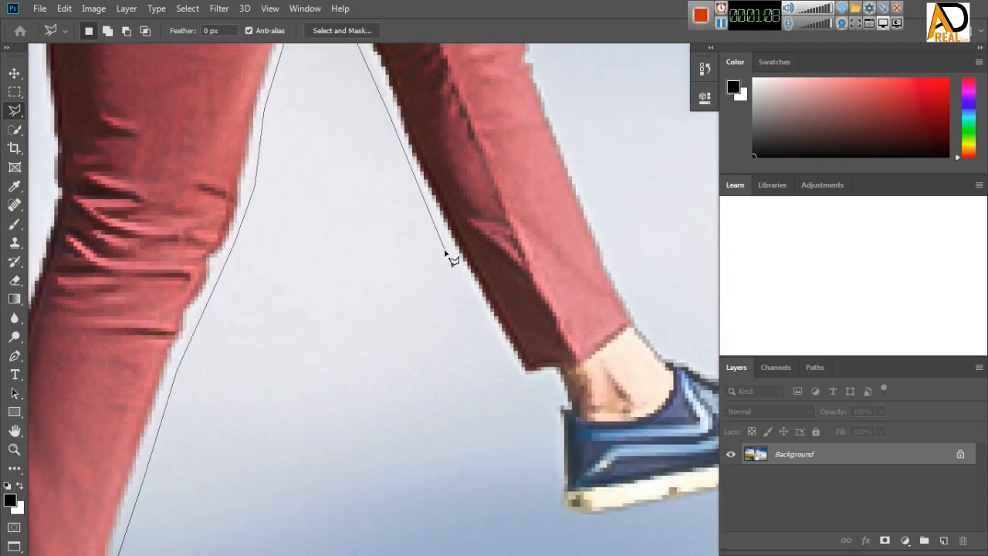
click(489, 331)
drag(494, 357, 448, 280)
click(470, 305)
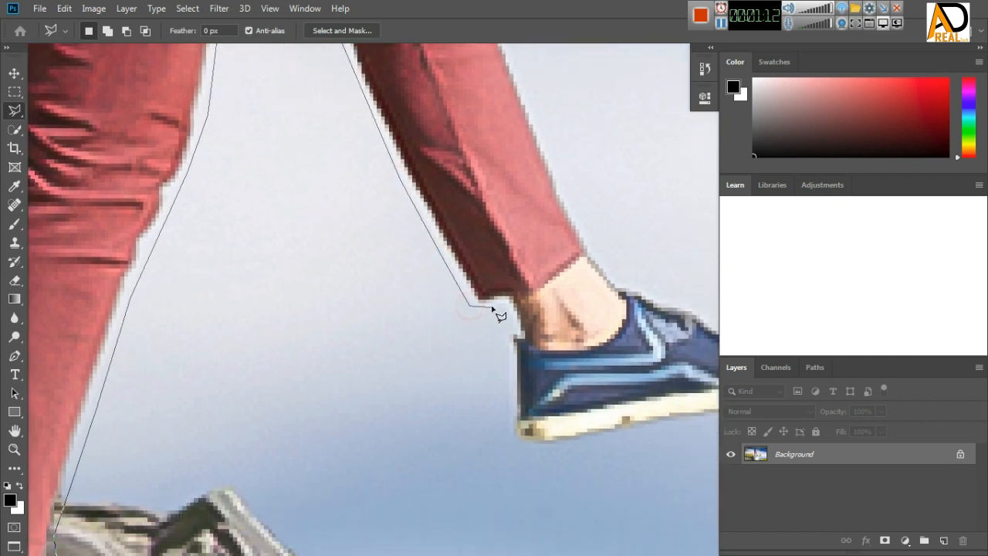
Extend the lasso outline around the heel of the raised shoe and along its sole
click(506, 312)
drag(499, 493, 354, 353)
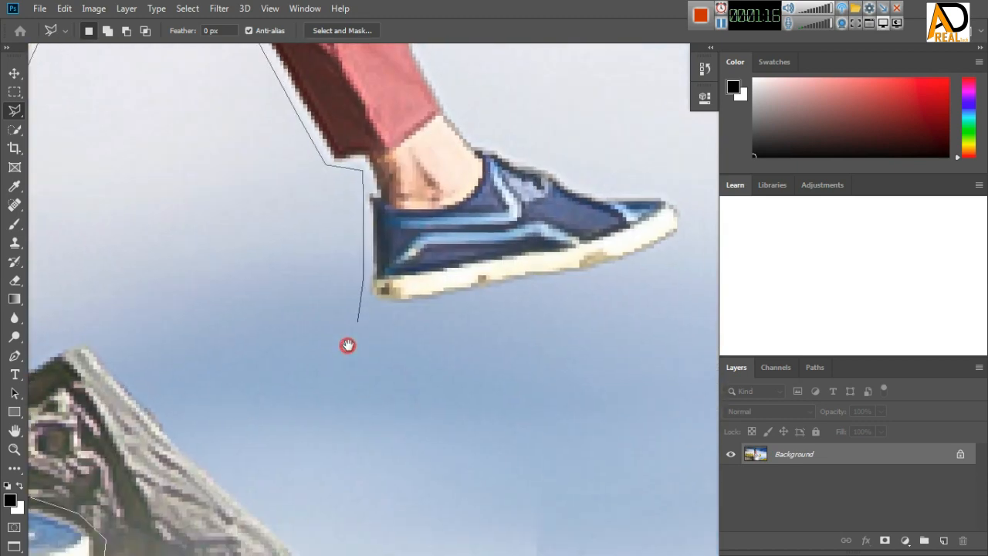
click(372, 309)
click(431, 313)
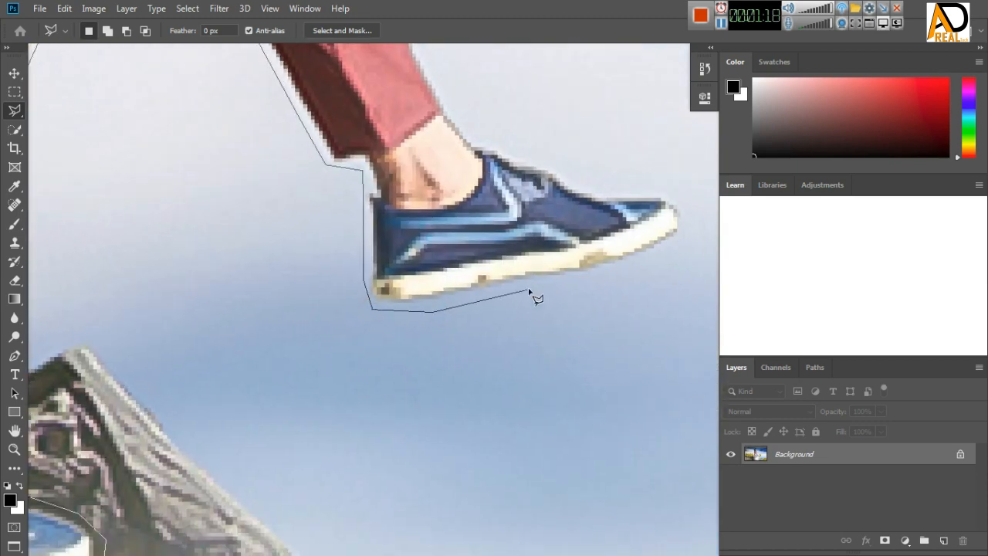
click(529, 289)
drag(586, 328, 377, 406)
click(420, 347)
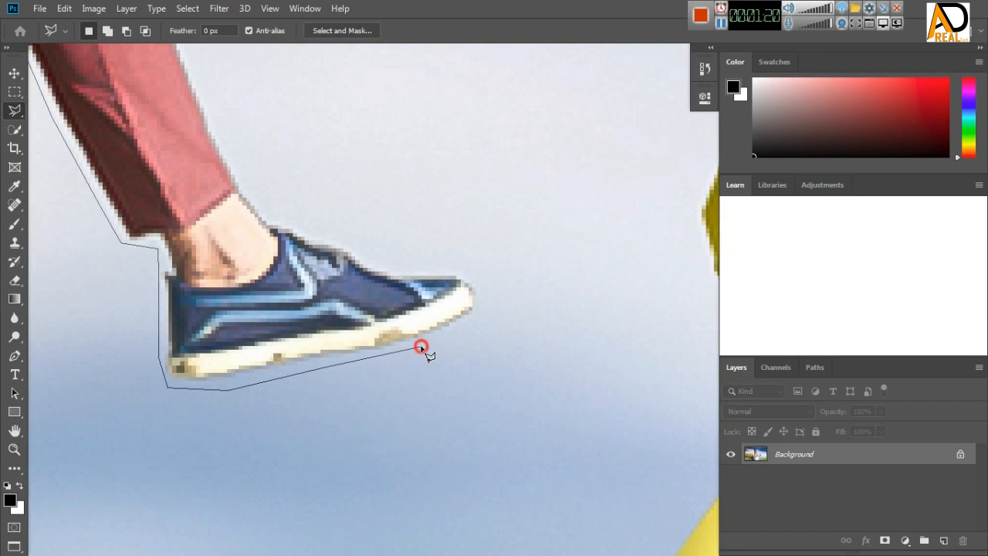
drag(420, 349, 379, 440)
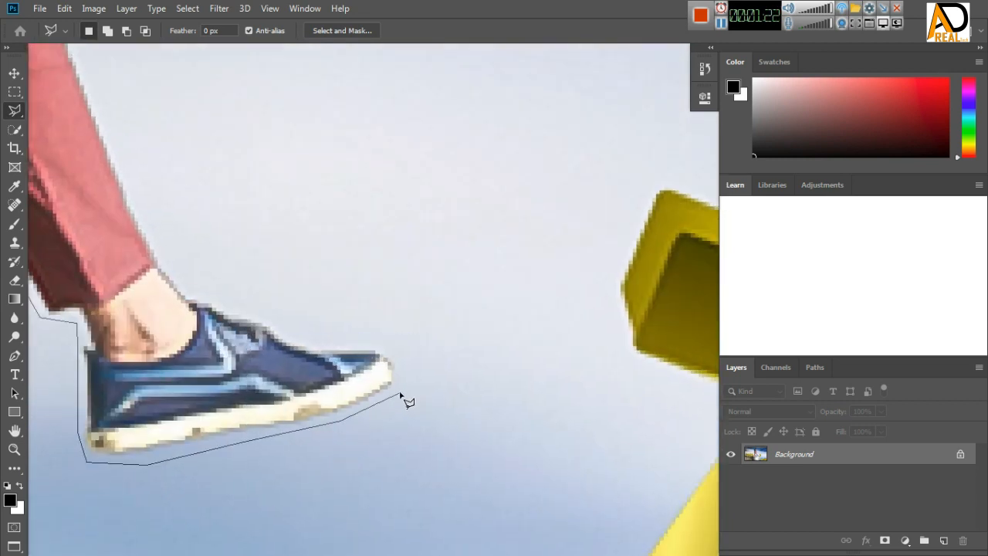
Trace the lasso outline around the raised shoe's toe and back over its upper side to the ankle
click(401, 393)
click(404, 367)
click(387, 339)
click(324, 337)
drag(265, 313, 380, 399)
click(318, 370)
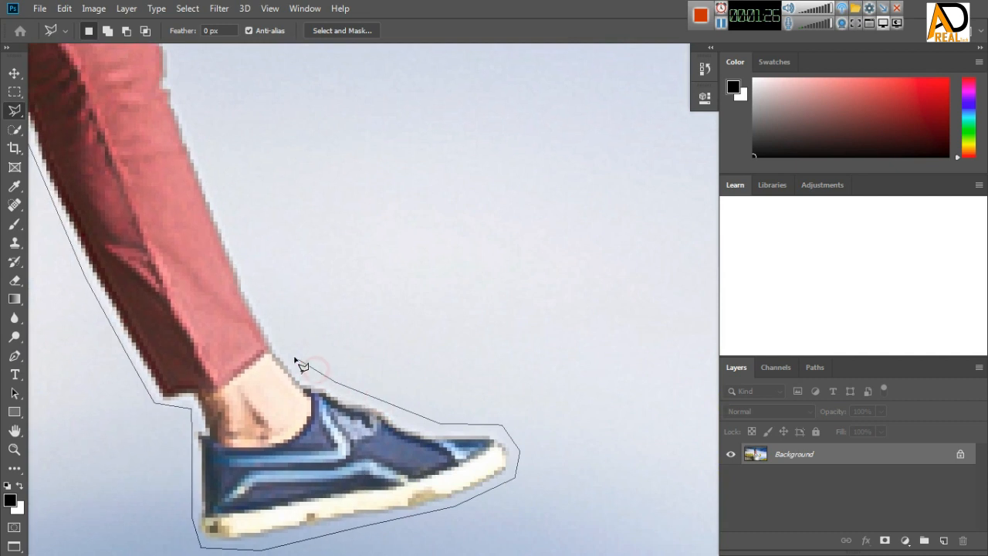
click(294, 358)
Continue the lasso outline up the front of the raised shin and over the knee
click(245, 270)
drag(246, 270, 297, 444)
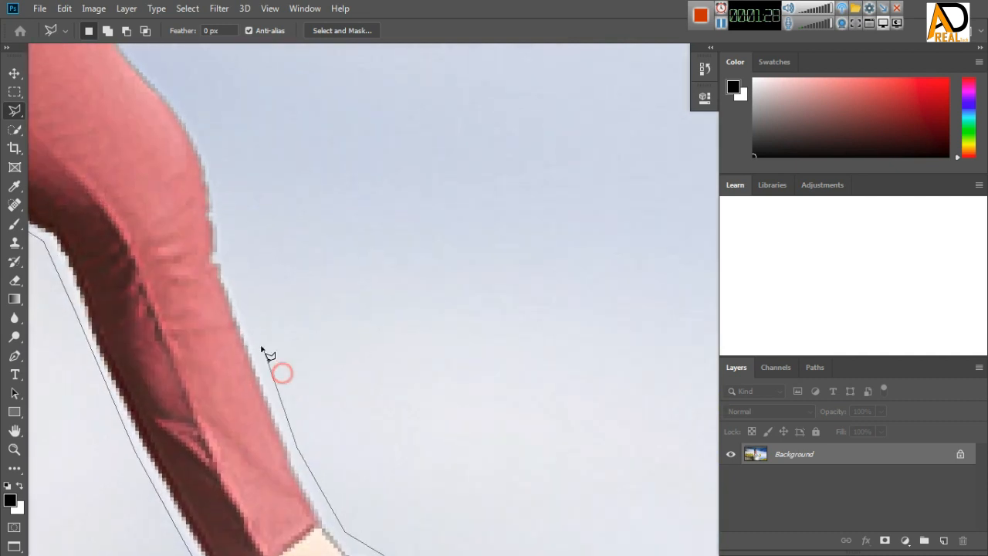
click(238, 287)
click(238, 260)
drag(238, 260, 258, 409)
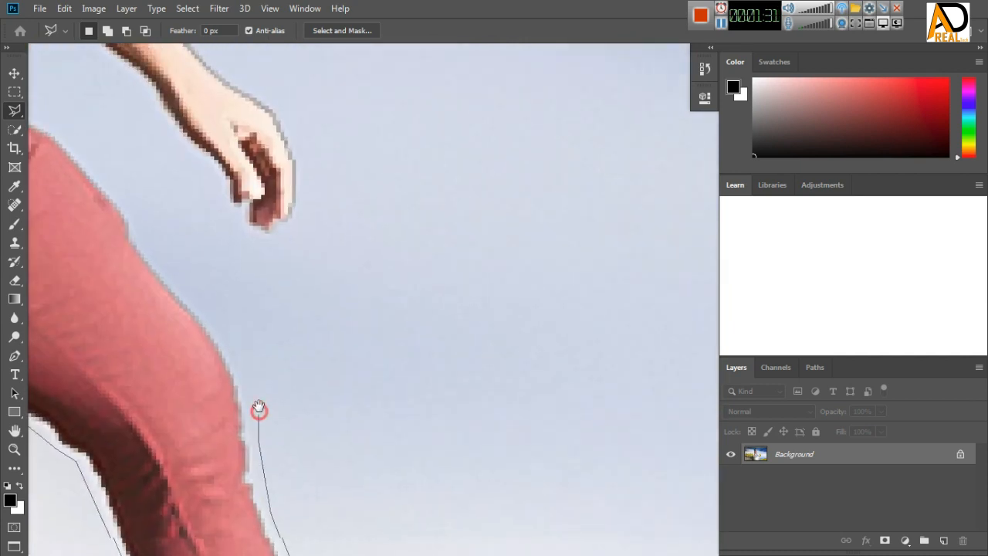
click(241, 355)
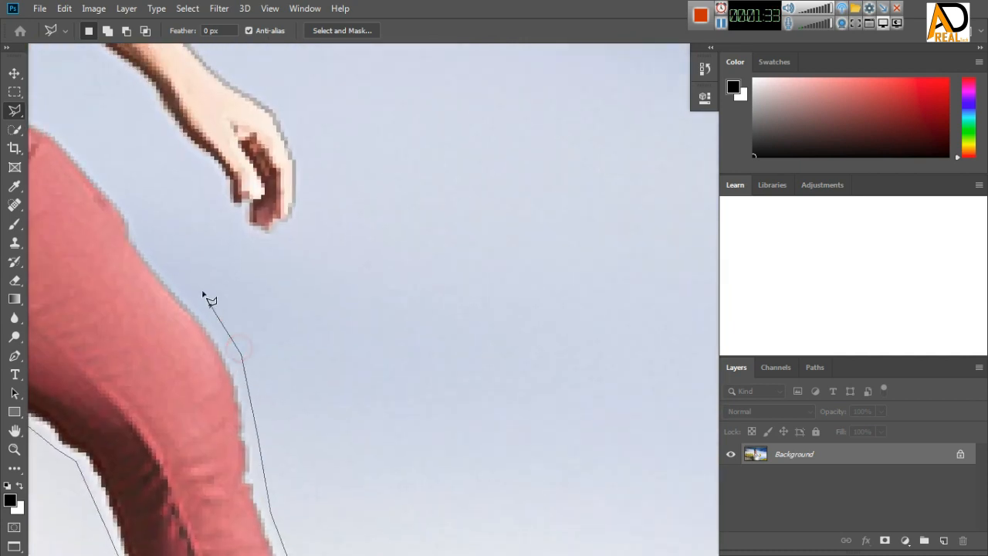
click(167, 268)
Trace the lasso outline along the top of the raised thigh and up the shirt front to the underside of the forward arm
mouse_move(159, 241)
mouse_down()
mouse_move(193, 304)
mouse_move(287, 369)
mouse_up()
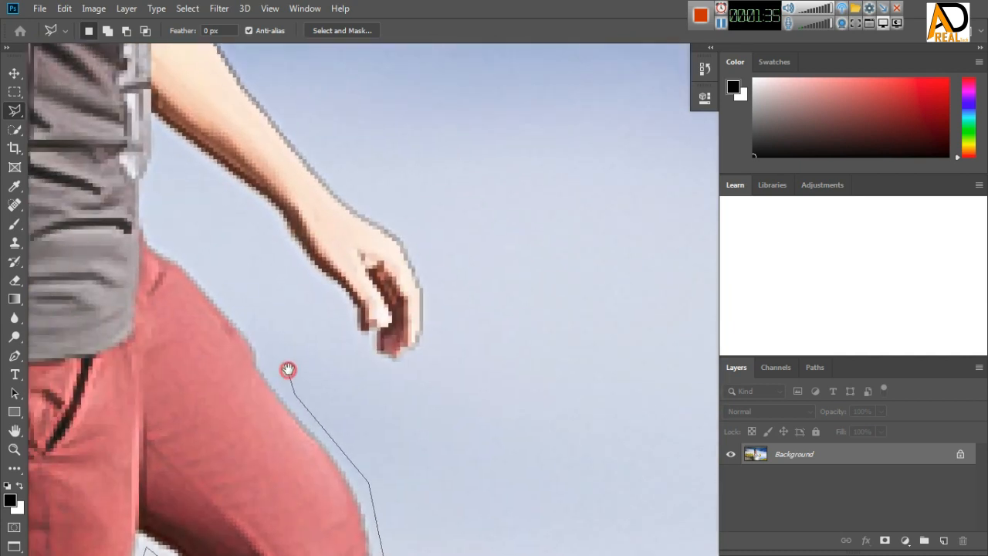
click(242, 315)
click(175, 247)
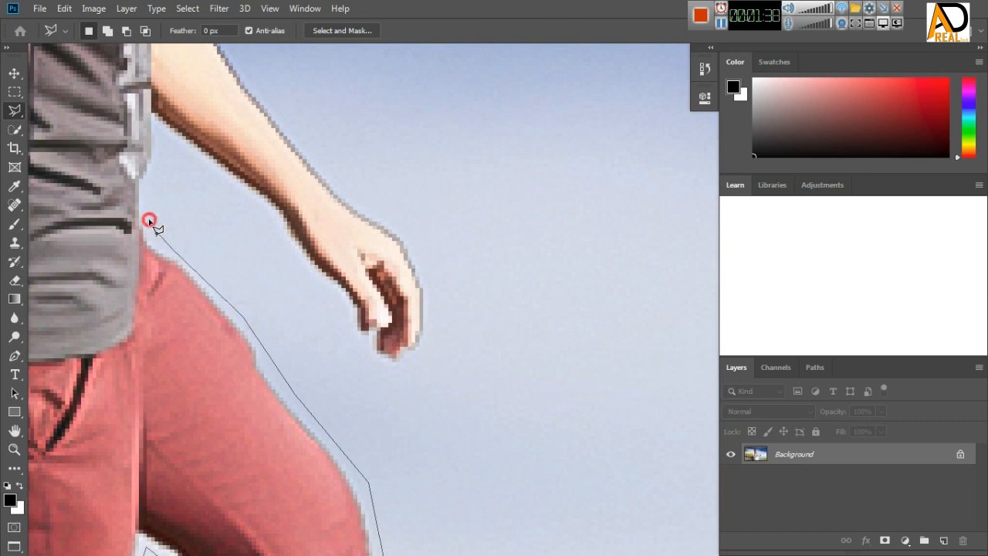
click(150, 185)
click(160, 129)
Extend the lasso outline along the underside of the forward forearm and hand to the fingertips
click(255, 203)
click(284, 237)
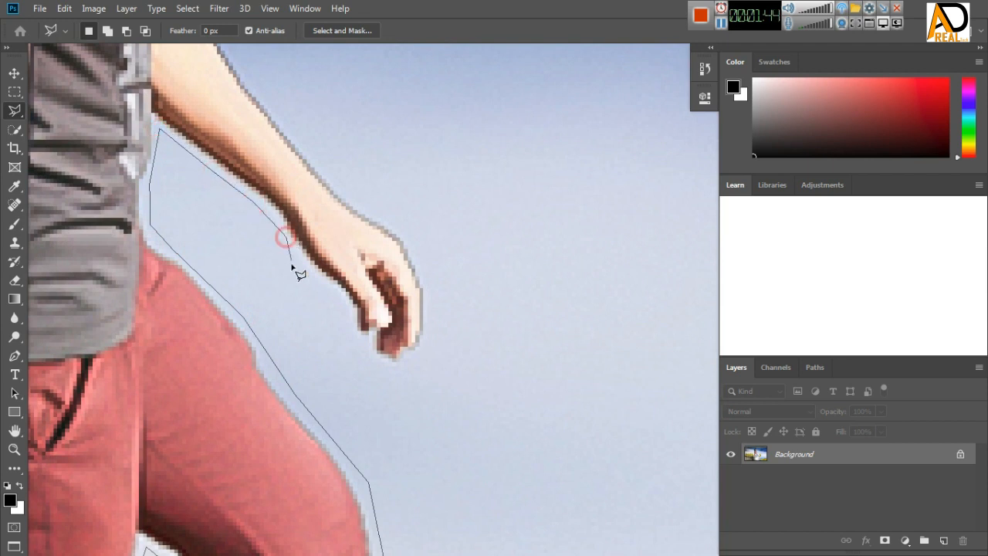
click(340, 296)
click(349, 328)
click(366, 366)
click(395, 369)
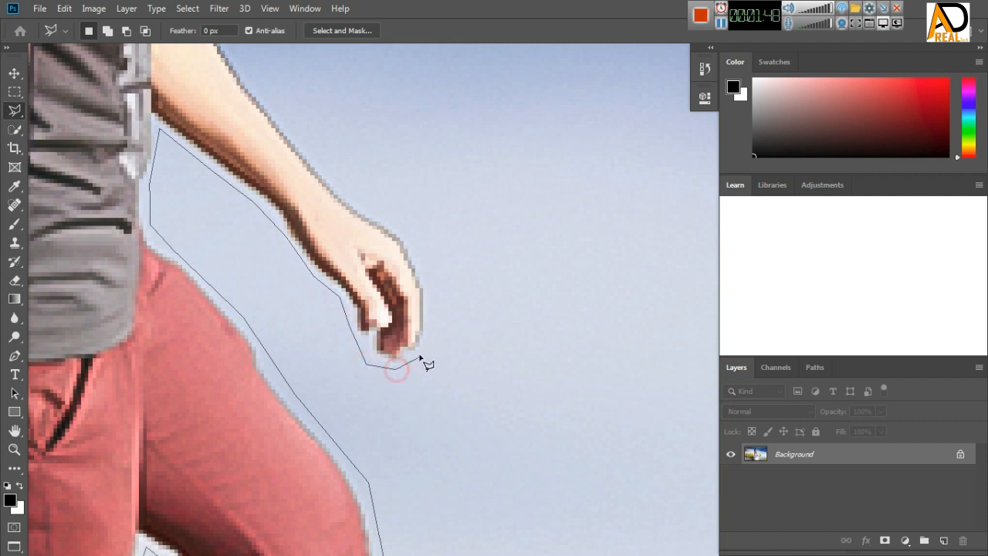
Trace the lasso outline around the forward hand's fingertips and back along the upper side of the forearm to the shirt front
click(423, 351)
click(434, 320)
scroll(439, 357, up, 3)
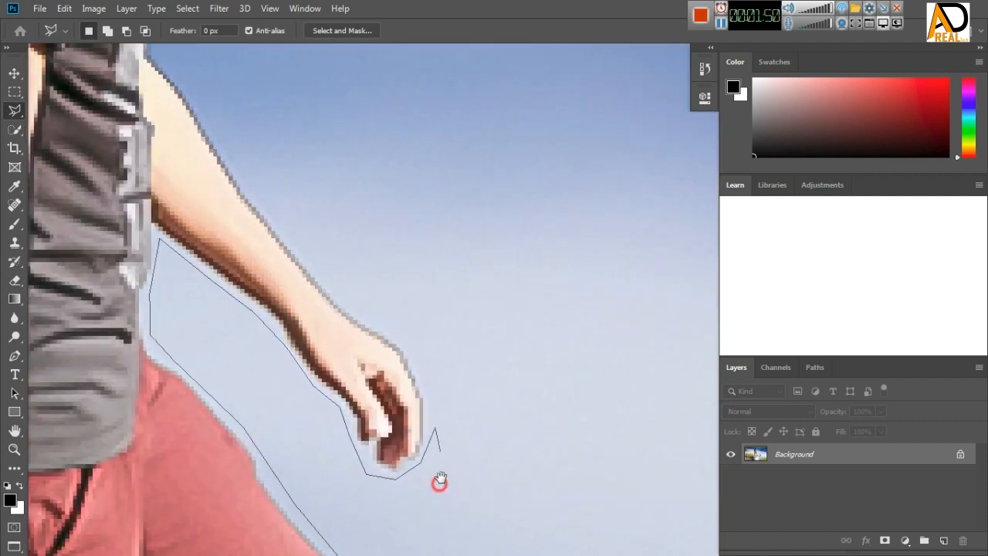
click(395, 328)
click(326, 280)
drag(324, 265, 432, 403)
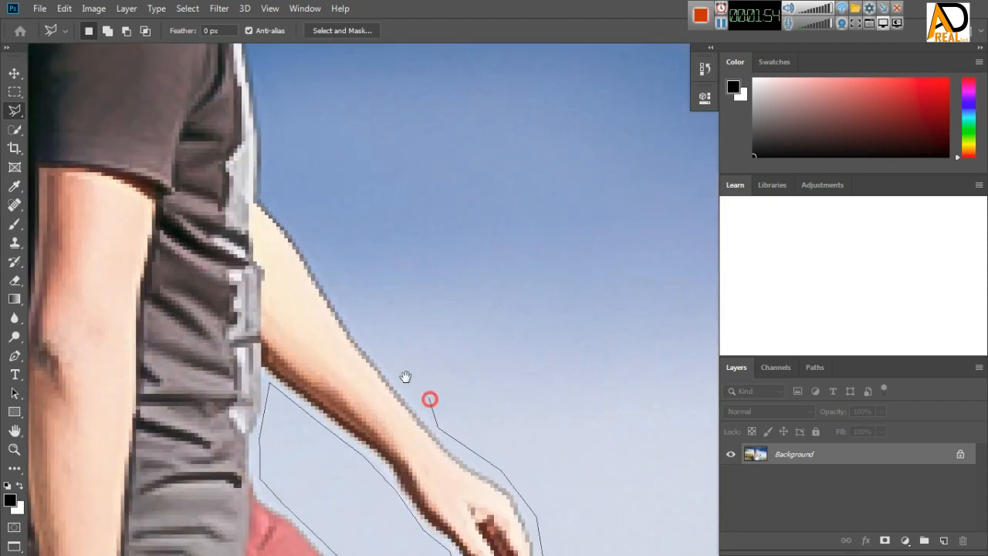
click(359, 325)
click(303, 233)
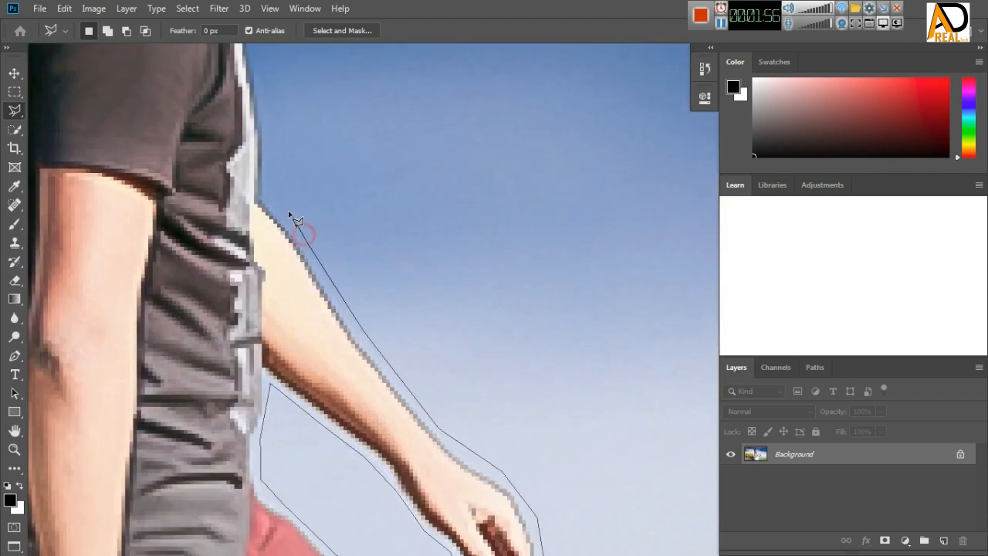
click(269, 194)
Continue the lasso outline up the chest to the throat, around the beard and along the face to the forehead
drag(320, 297, 365, 513)
mouse_move(315, 343)
mouse_down()
mouse_move(316, 309)
mouse_move(290, 220)
mouse_up()
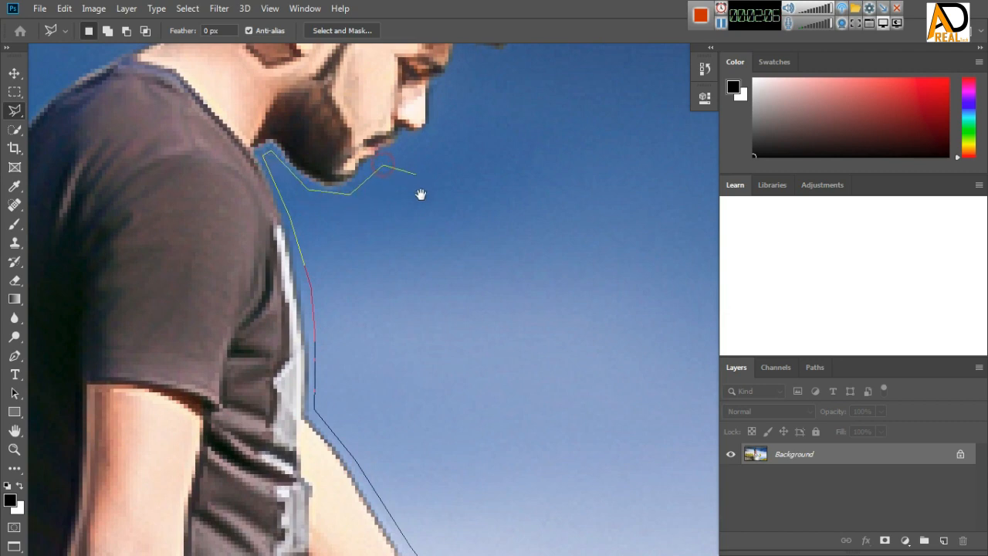
mouse_move(421, 194)
mouse_down()
mouse_move(330, 413)
mouse_move(324, 455)
mouse_up()
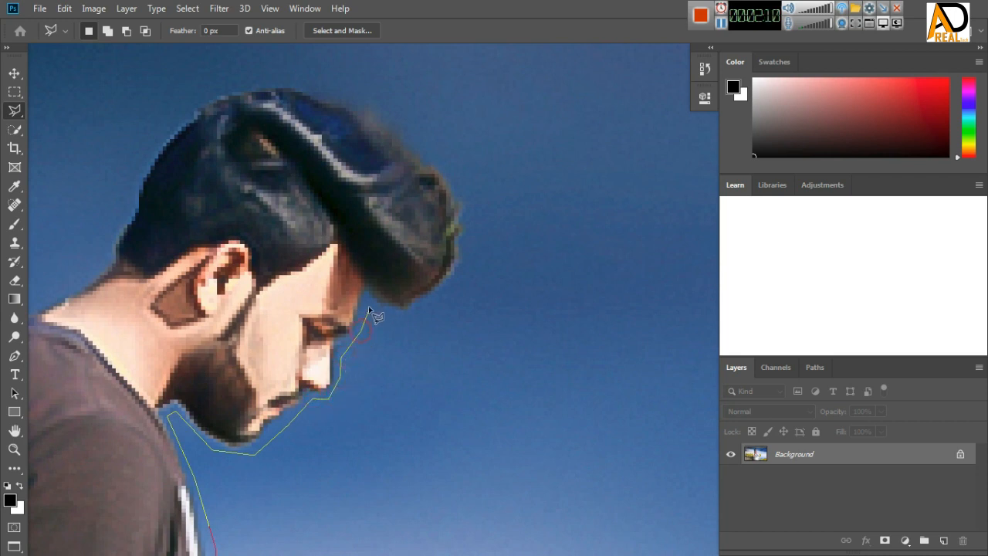
drag(409, 412, 359, 466)
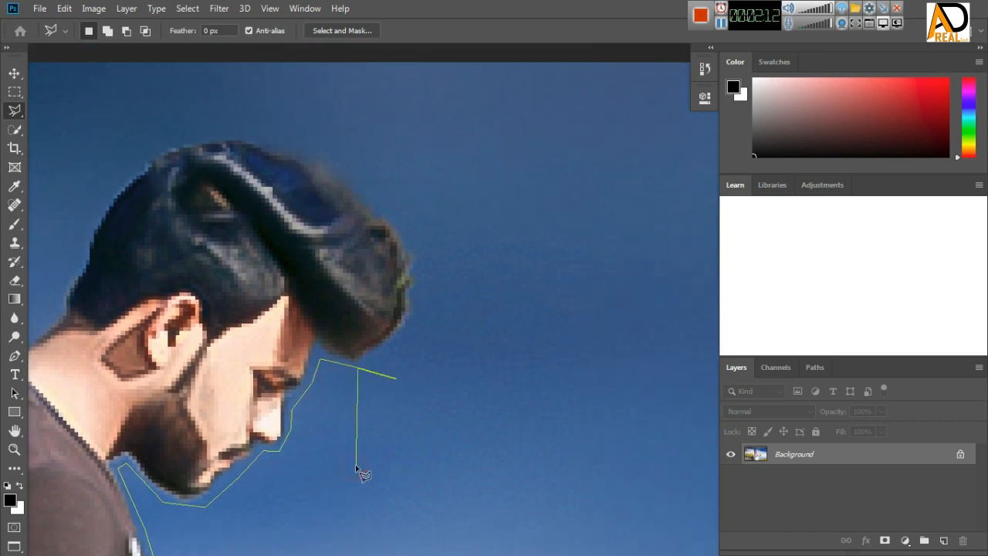
Trace the lasso outline around the overhanging hair, over the top of the head and down its back
click(362, 384)
drag(429, 292, 438, 479)
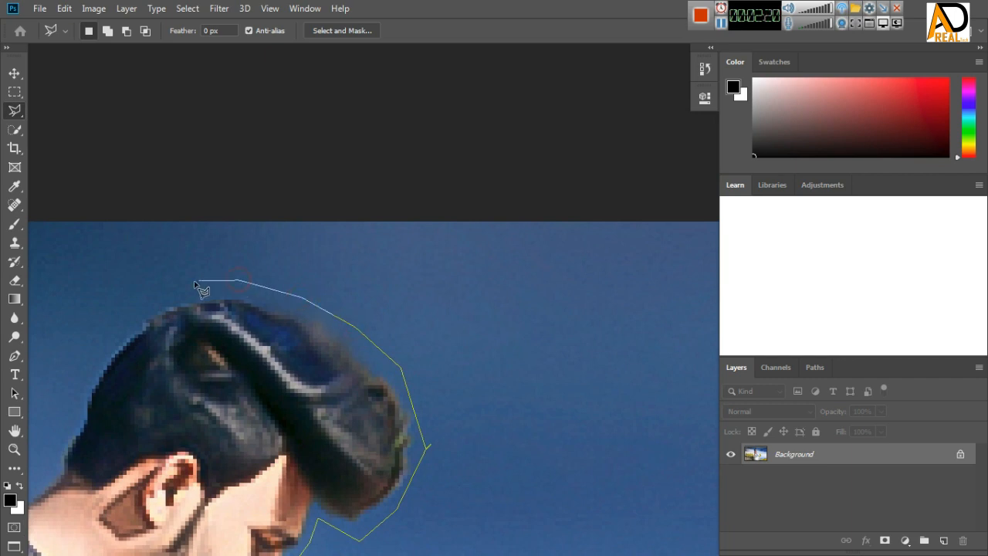
drag(145, 400, 388, 303)
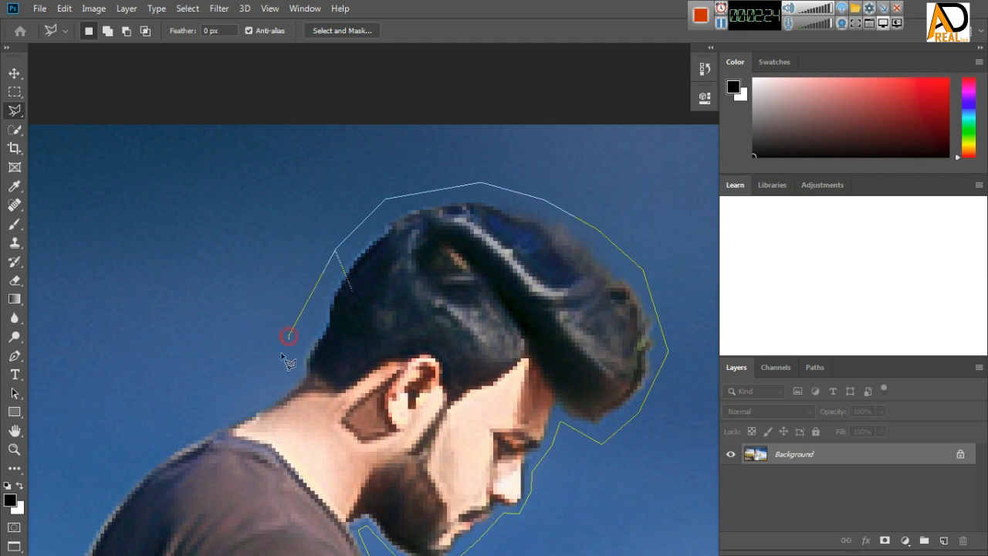
Extend the lasso outline down the nape, over the back of the shoulder and along the upper back
mouse_move(262, 386)
mouse_down()
mouse_move(188, 440)
mouse_move(360, 293)
mouse_up()
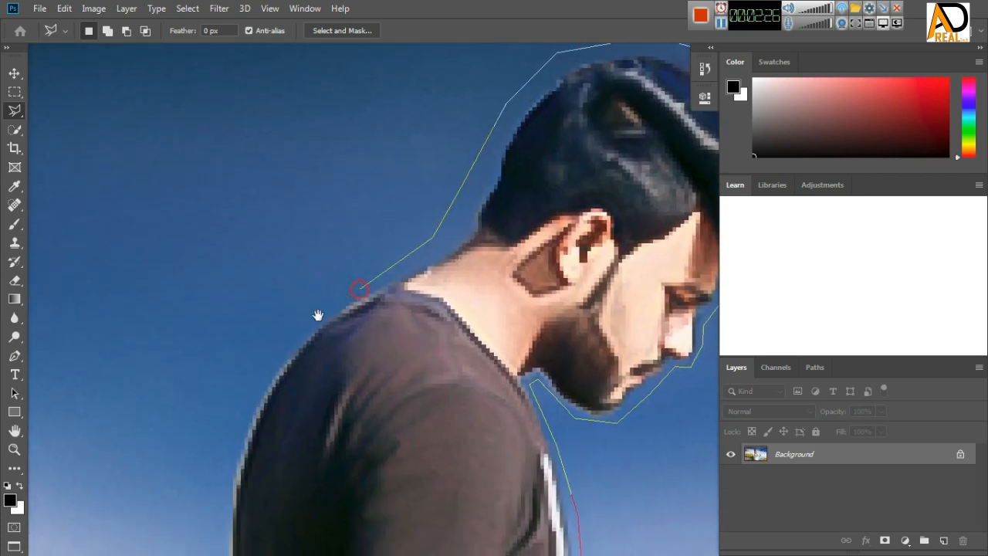
drag(254, 409, 288, 216)
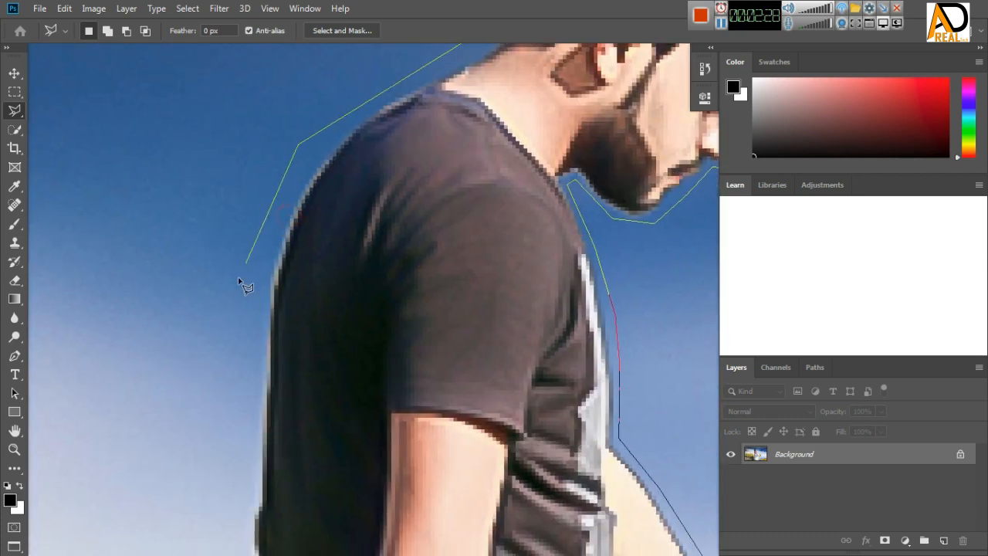
click(247, 299)
drag(280, 388, 275, 198)
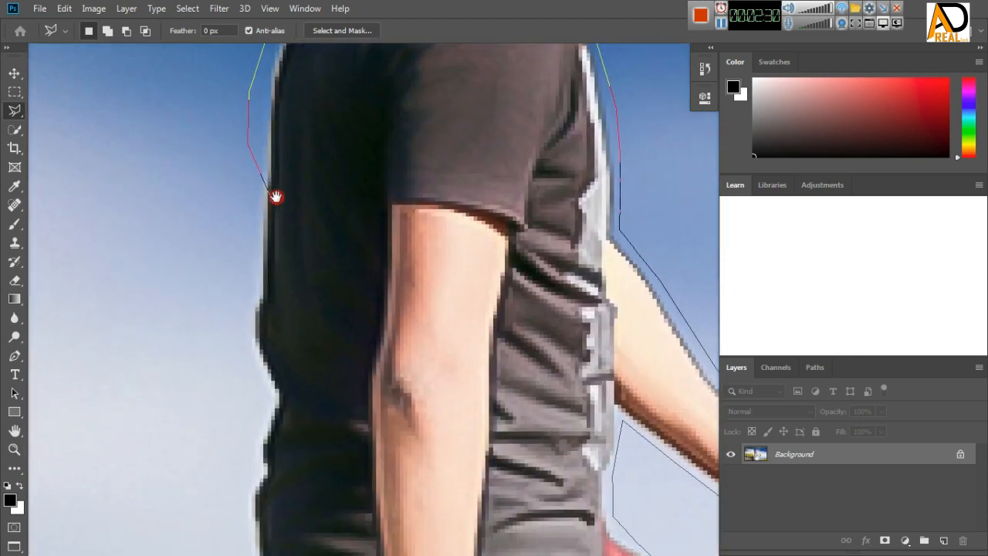
Trace the lasso outline down the middle and lower back of the shirt to just past its hem
click(244, 286)
click(245, 343)
click(254, 383)
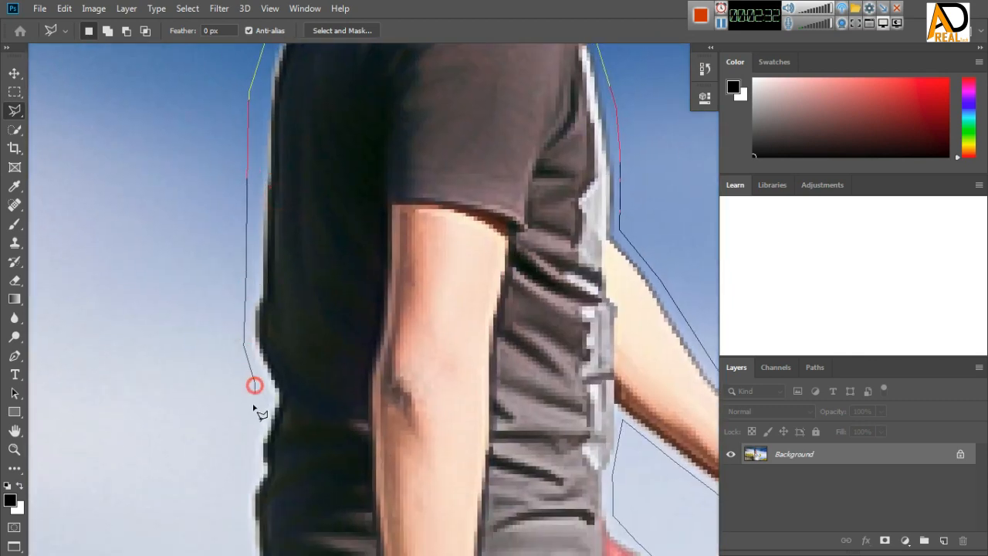
click(248, 448)
drag(295, 449, 319, 181)
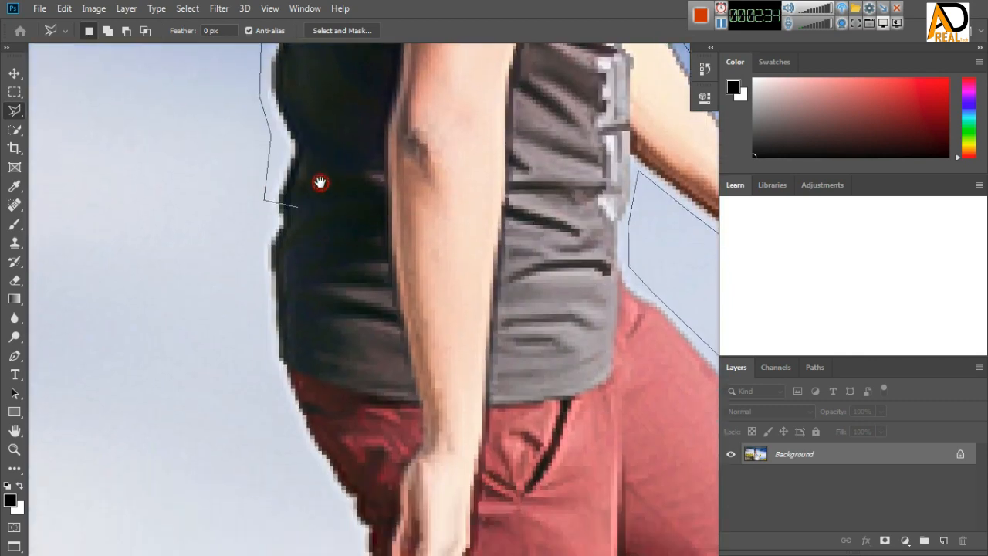
click(258, 274)
click(264, 355)
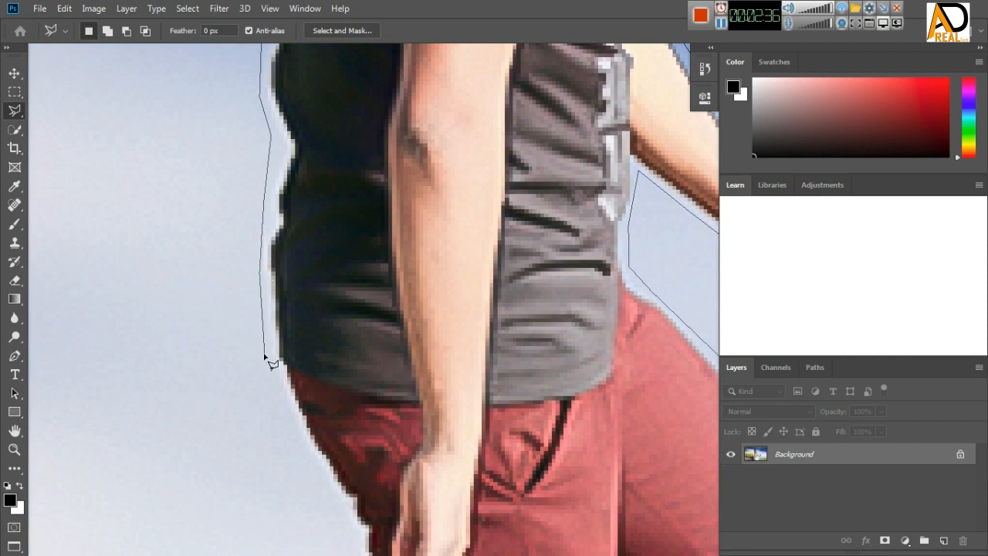
click(274, 394)
Continue the lasso outline along the seat of the trousers and past the fingertips of the rear hand
drag(322, 444, 276, 231)
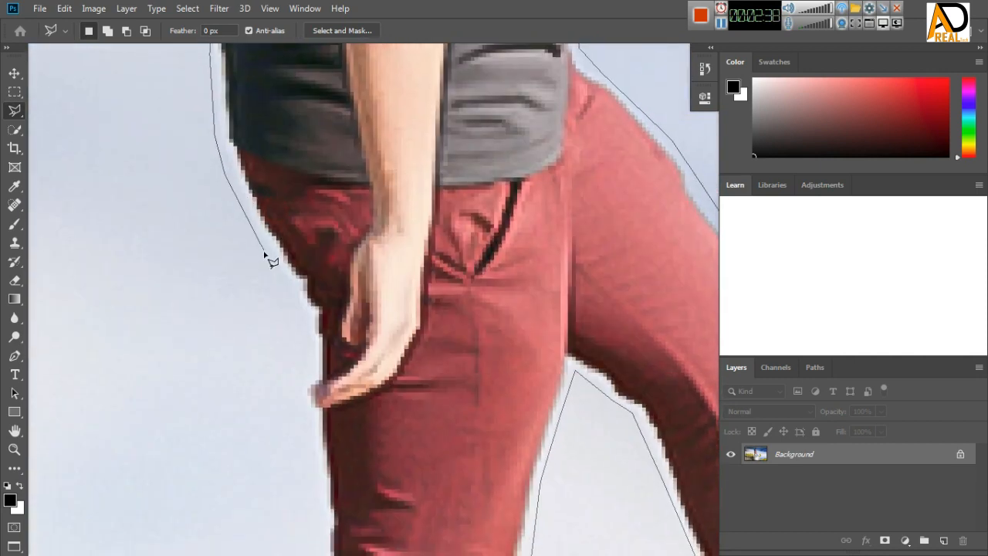
click(294, 315)
click(300, 347)
click(301, 415)
drag(304, 470, 307, 221)
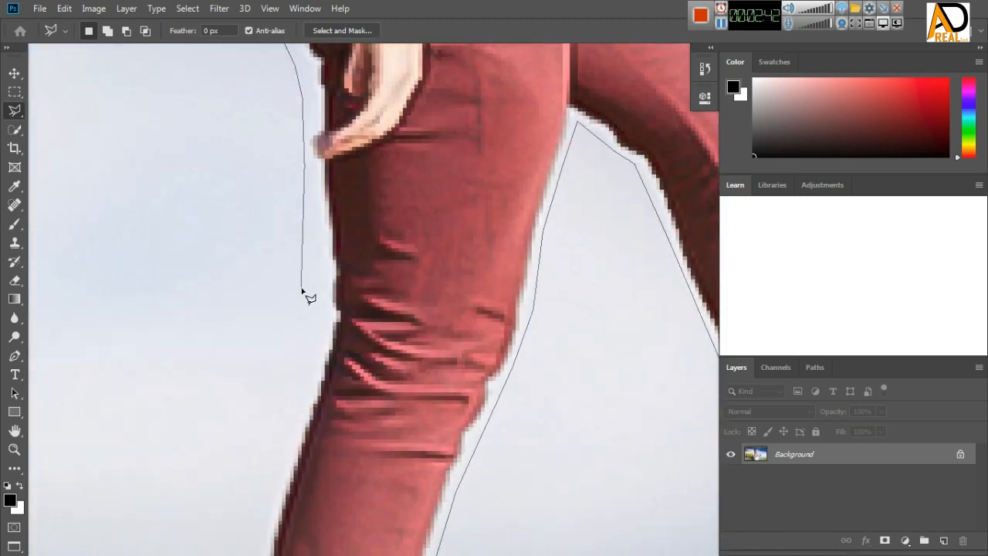
Trace the lasso outline down the back of the standing leg to the trouser cuff
click(303, 290)
click(302, 375)
click(279, 451)
drag(319, 452, 347, 185)
click(273, 304)
click(248, 401)
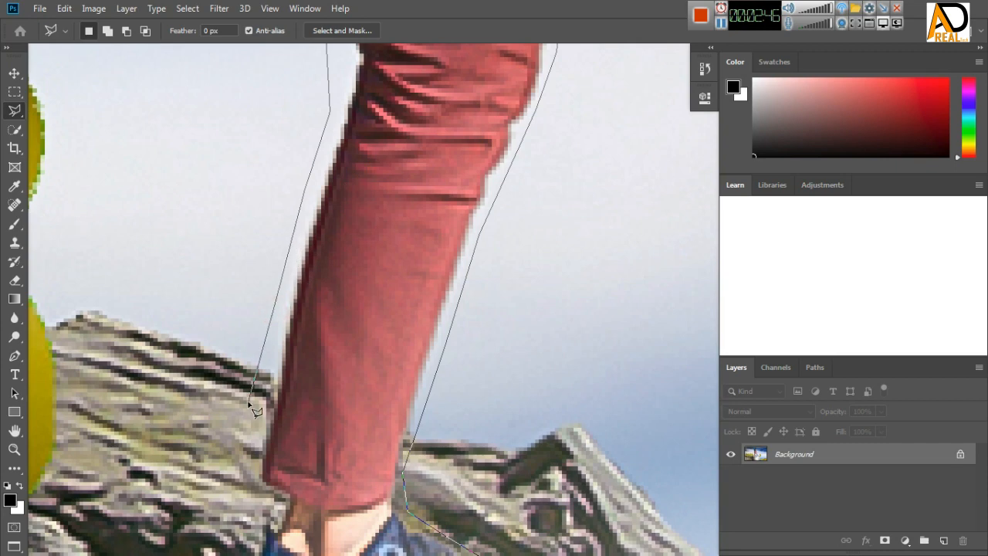
drag(256, 452, 275, 255)
Take the lasso outline around the standing shoe's heel and close it at the starting point under the sole
click(265, 322)
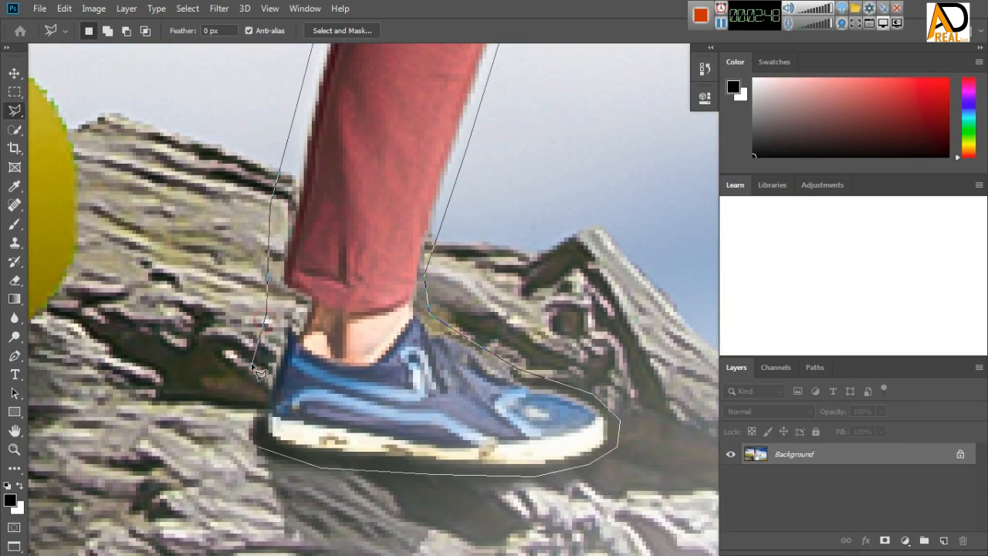
click(237, 404)
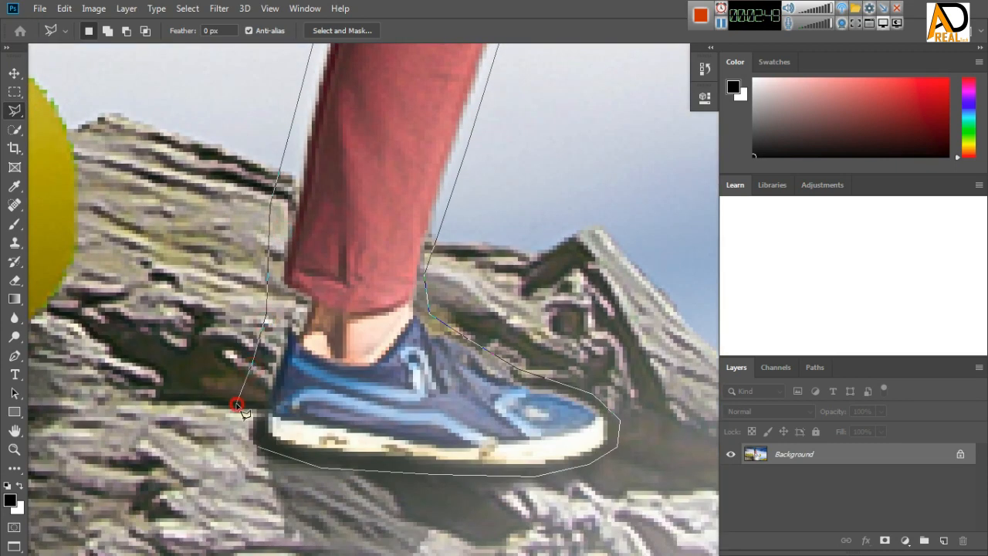
click(257, 448)
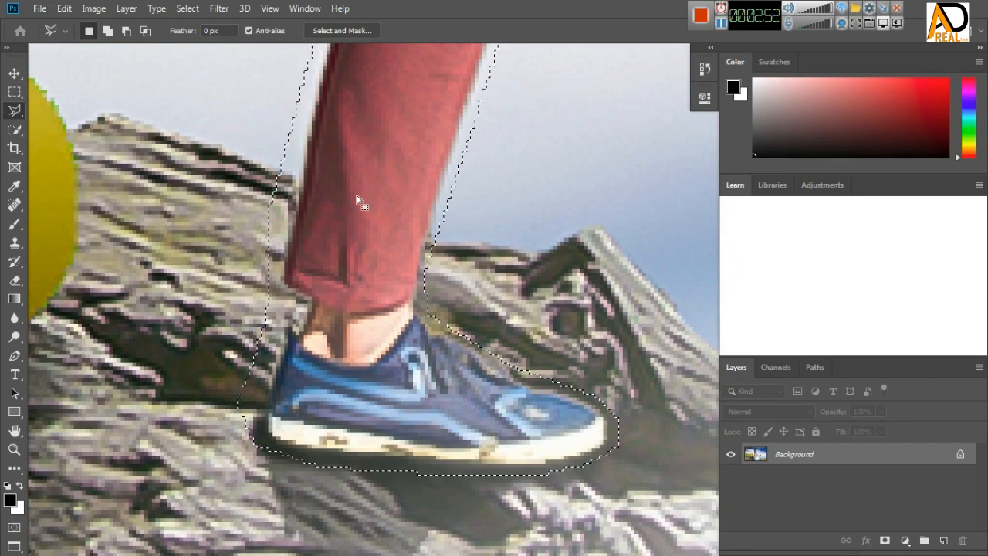
Inspect the closed selection around the man's whole figure
key(ctrl+minus)
key(ctrl+minus)
key(ctrl+minus)
key(ctrl+minus)
key(ctrl+minus)
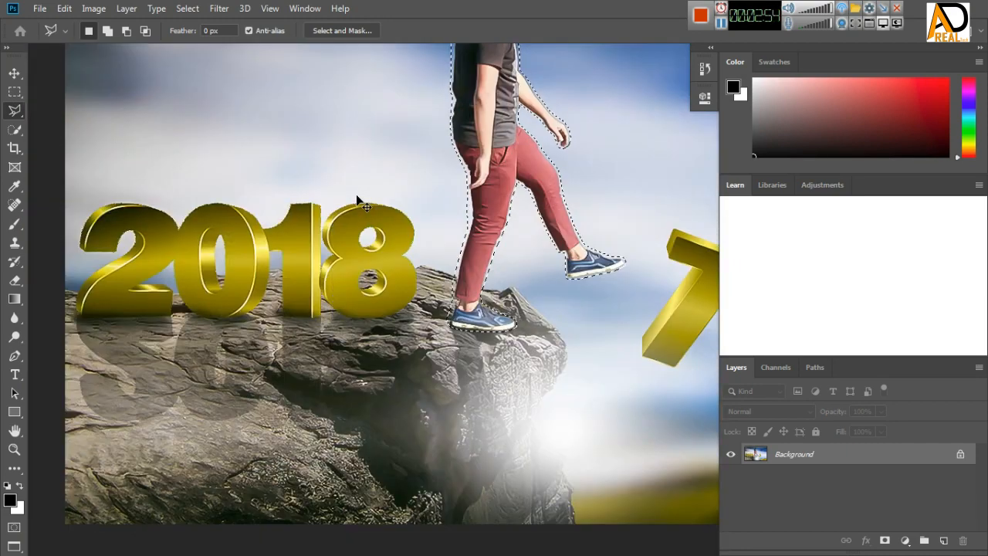
key(ctrl+minus)
key(ctrl+minus)
key(ctrl+plus)
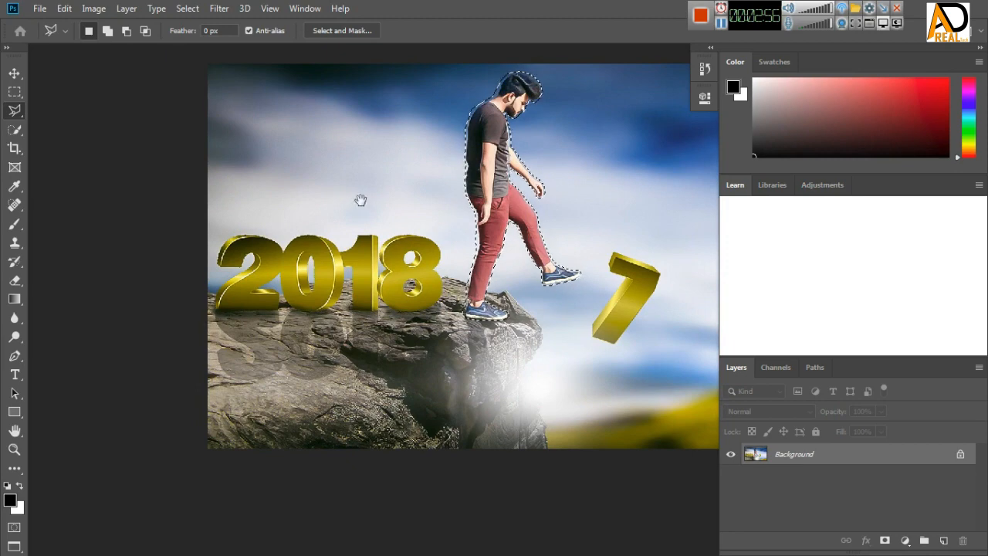
drag(592, 258, 552, 288)
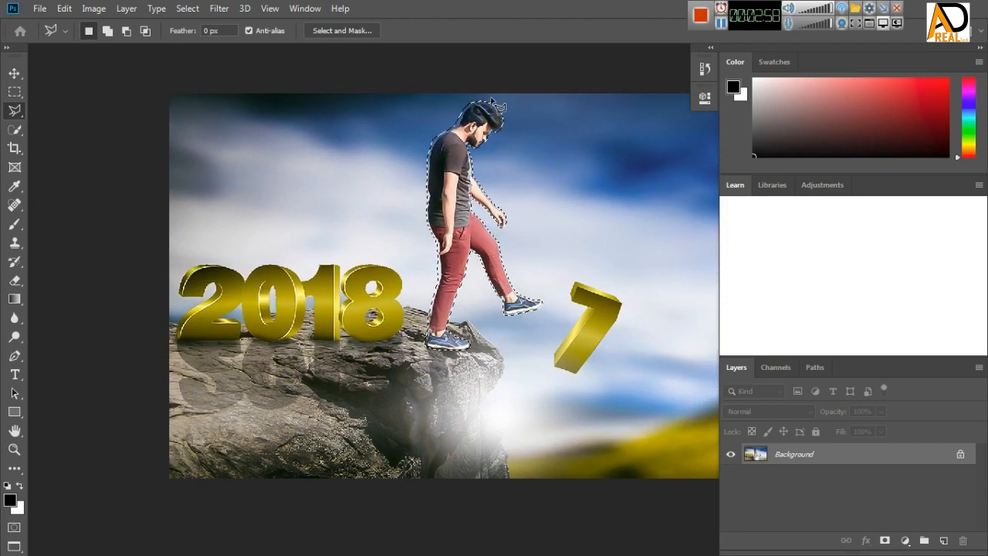
scroll(509, 299, up, 2)
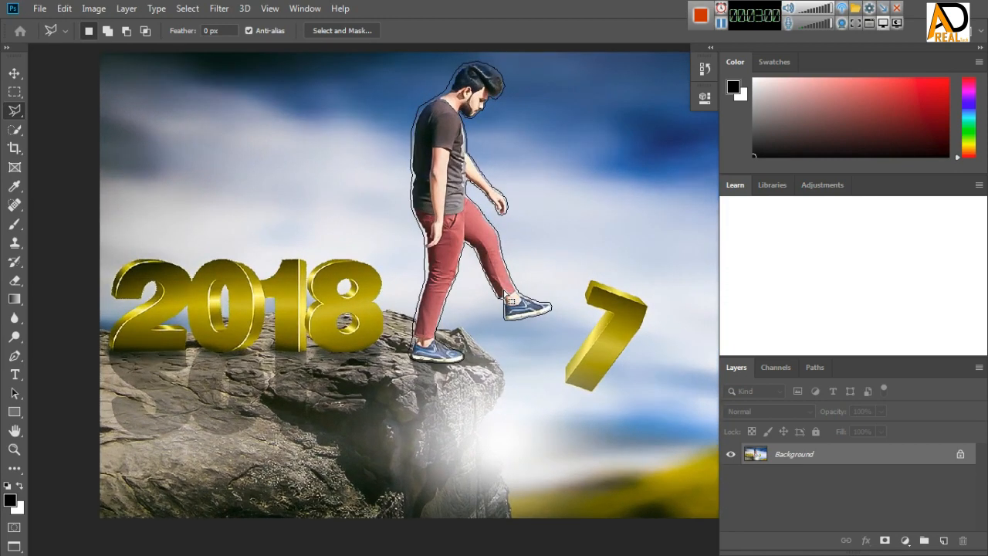
drag(476, 215, 479, 295)
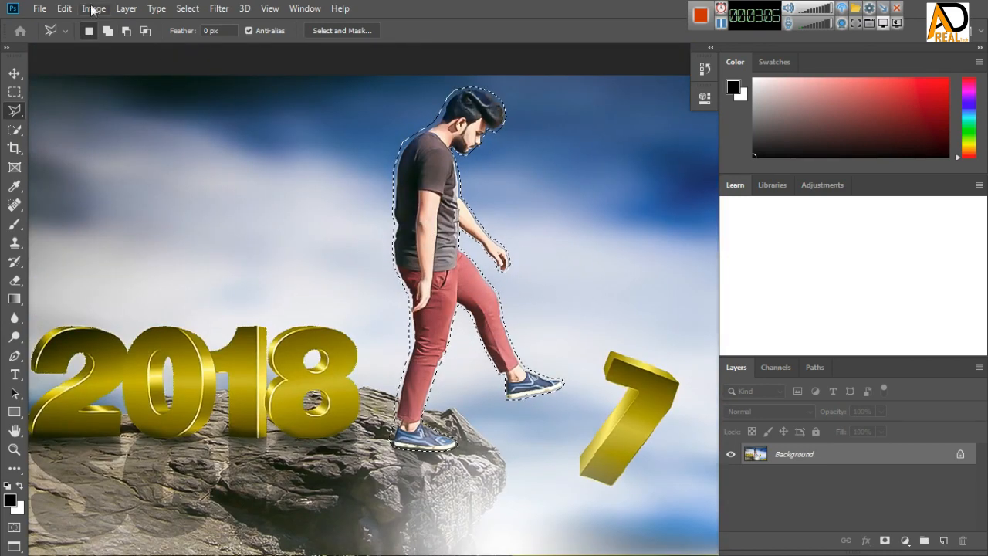
Fill the selected man using Content-Aware contents with Color Adaptation, Normal mode and 100% opacity
click(65, 9)
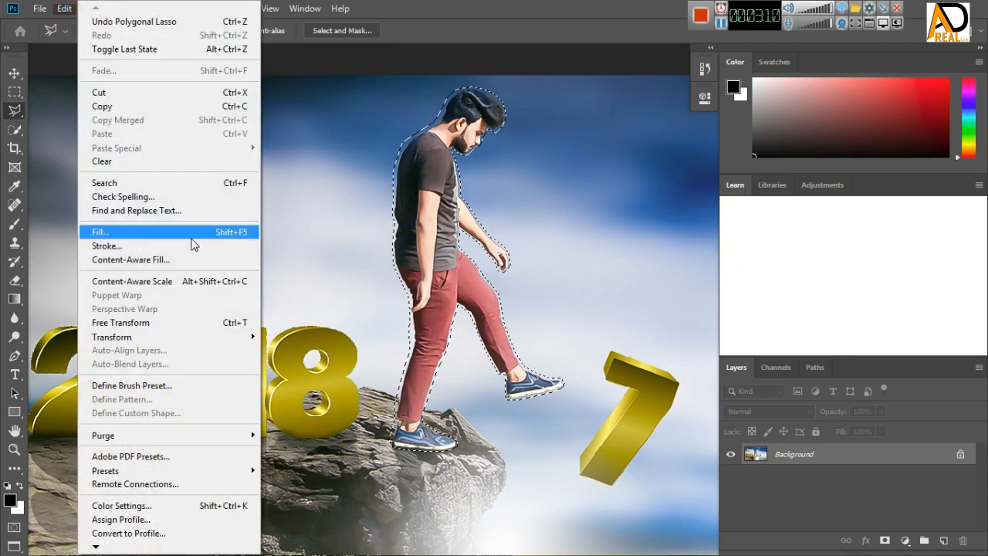
click(128, 236)
drag(212, 62, 221, 97)
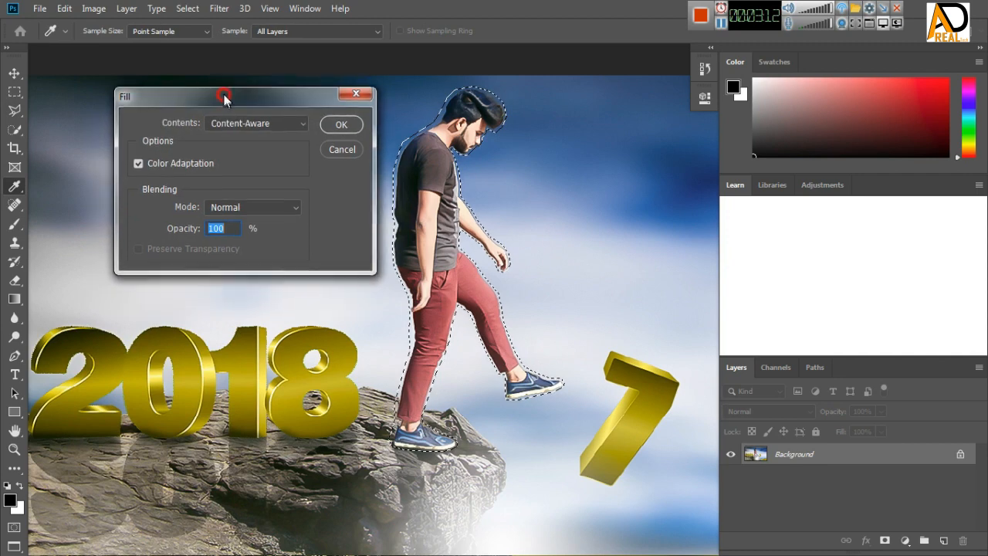
click(275, 123)
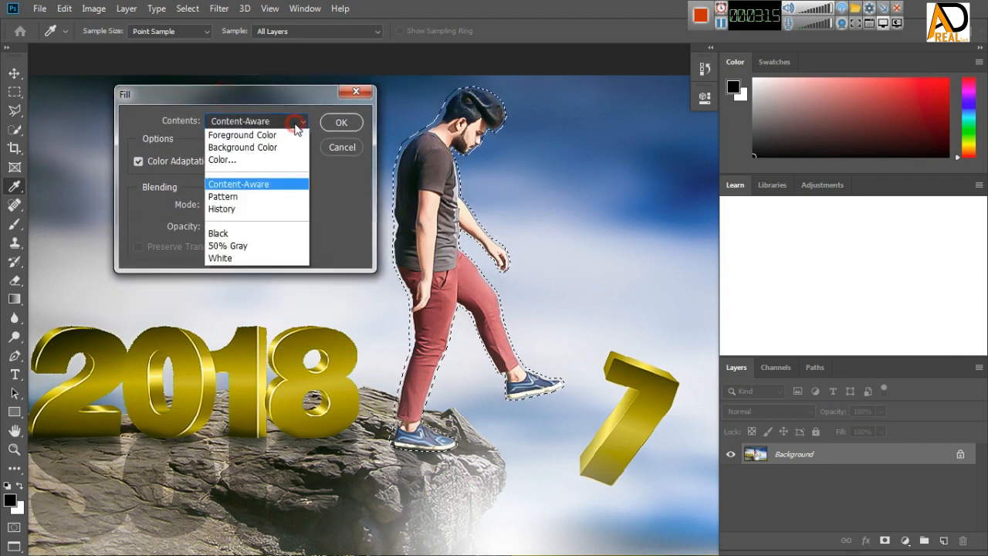
click(231, 186)
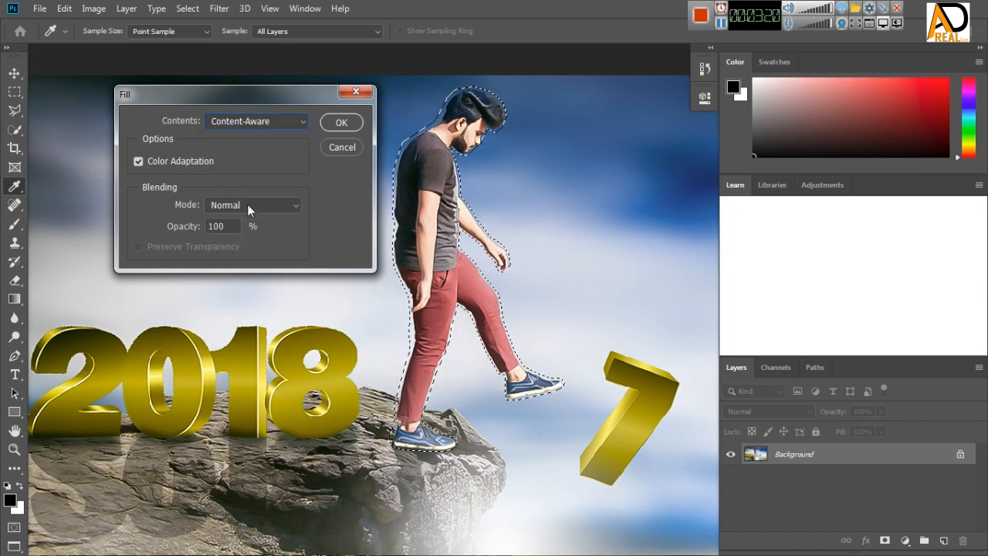
click(342, 124)
key(l)
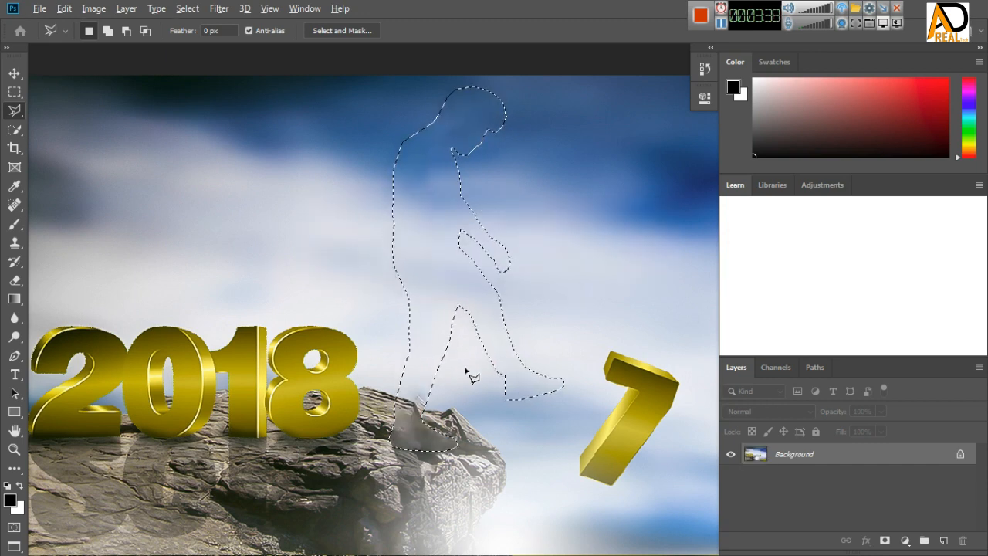
Clear the selection and inspect the filled patch on the cliff edge where the standing shoe was
scroll(468, 375, down, 2)
scroll(467, 370, up, 1)
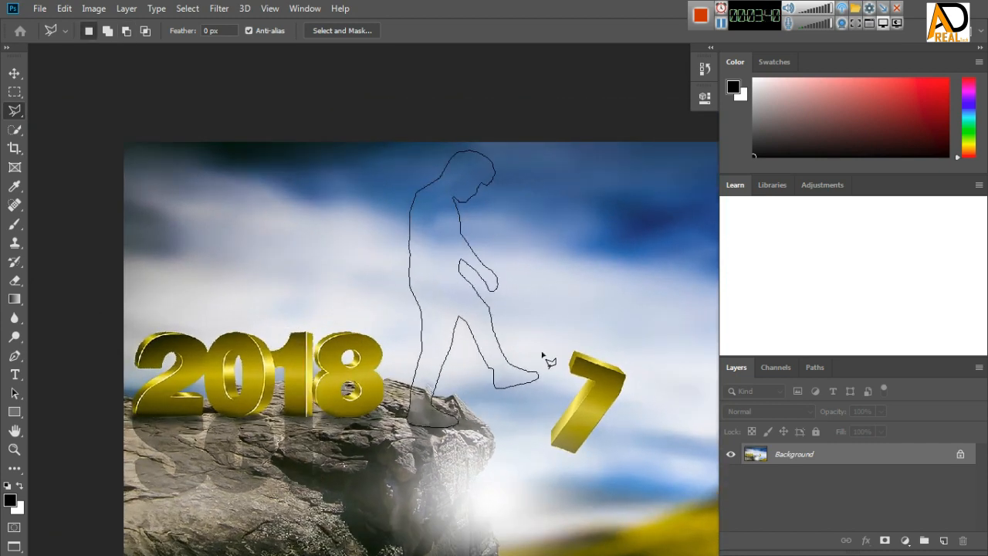
key(ctrl+d)
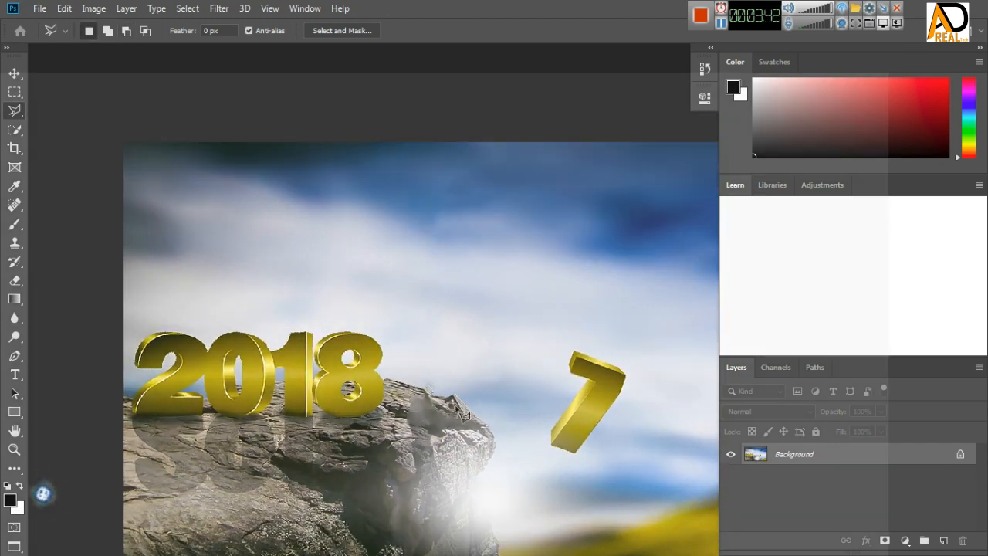
scroll(447, 402, down, 3)
scroll(467, 436, up, 3)
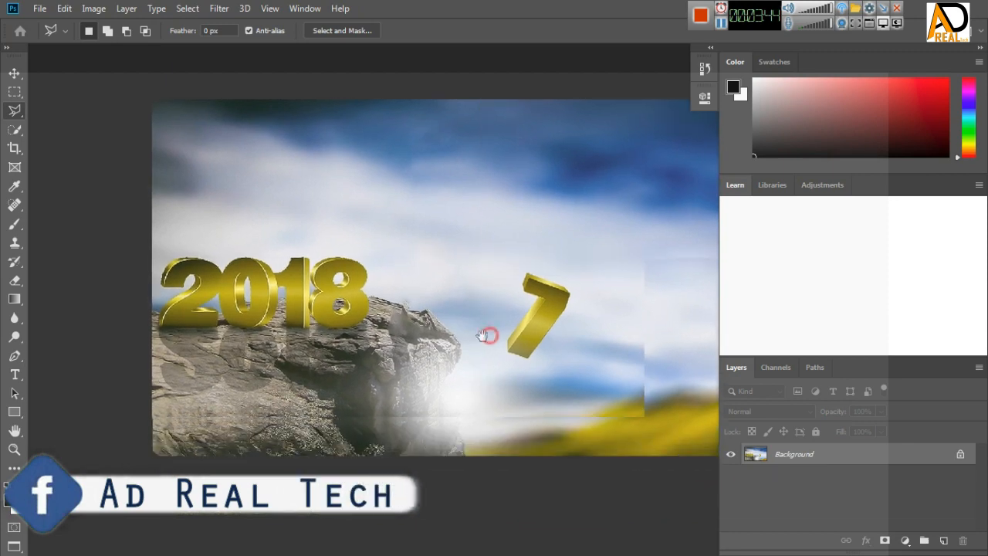
scroll(337, 274, up, 5)
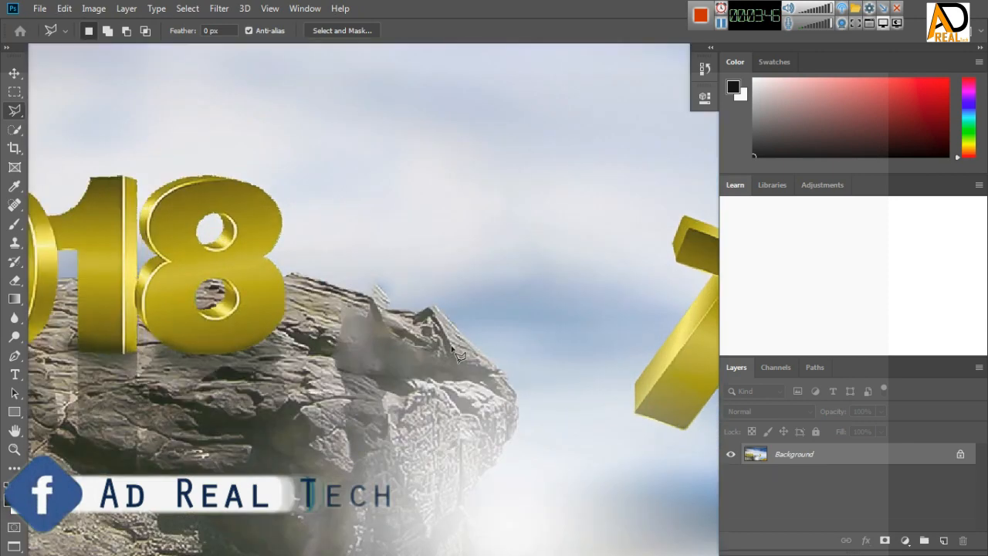
scroll(472, 293, up, 3)
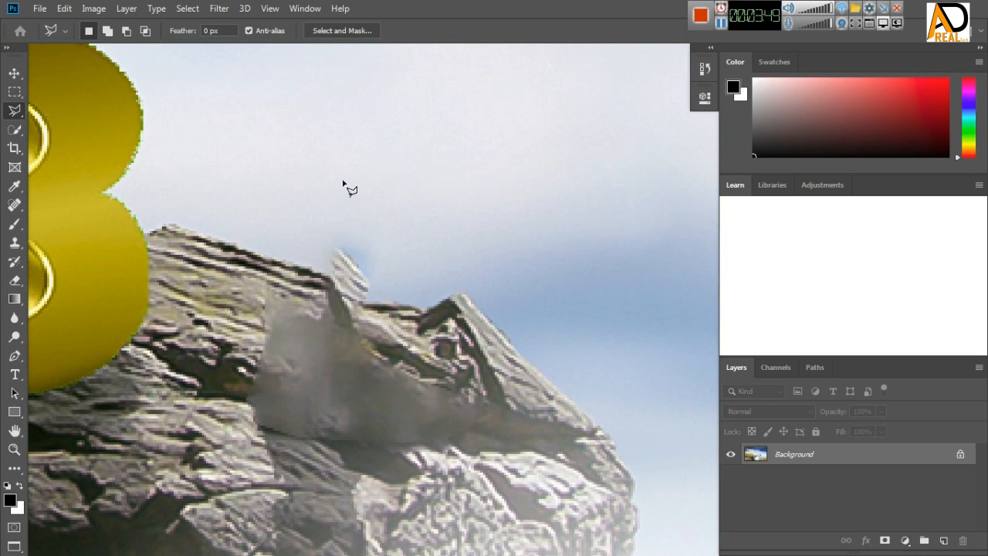
Clone clean sky over the stray rock fragment sticking up above the cliff edge with the Clone Stamp tool
drag(449, 321, 450, 334)
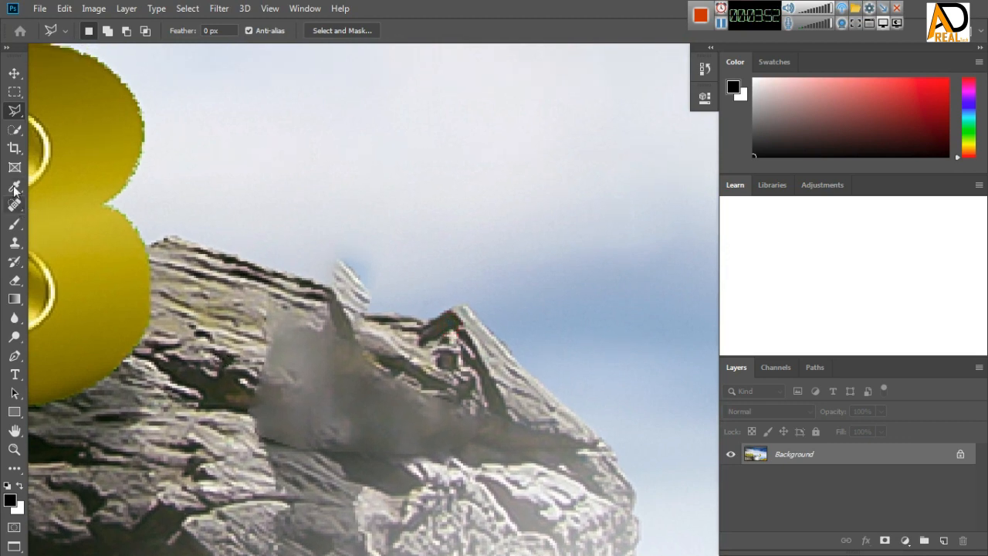
right_click(12, 245)
click(96, 242)
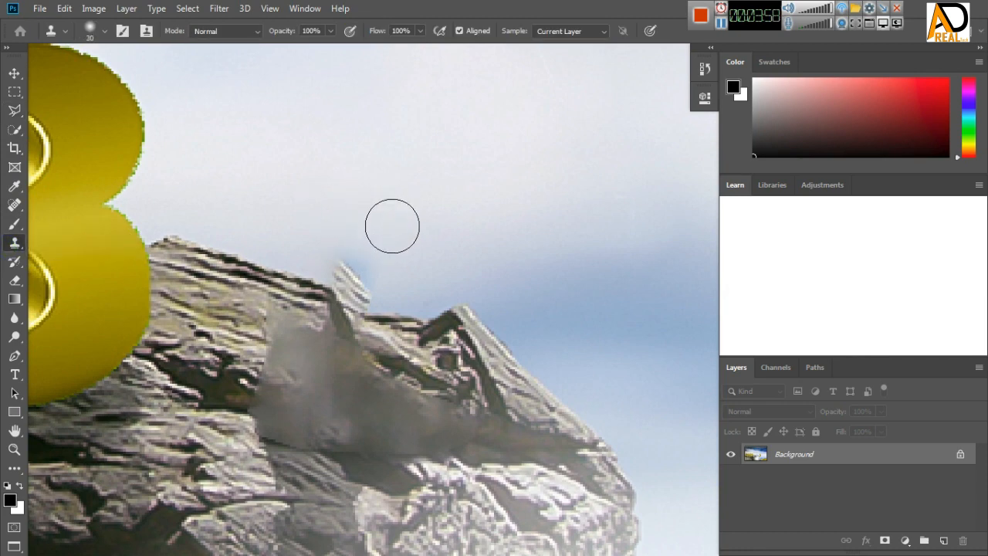
click(476, 220)
key(Return)
mouse_move(363, 249)
mouse_down()
mouse_move(362, 284)
mouse_move(311, 242)
mouse_up()
scroll(453, 318, down, 3)
scroll(419, 352, down, 3)
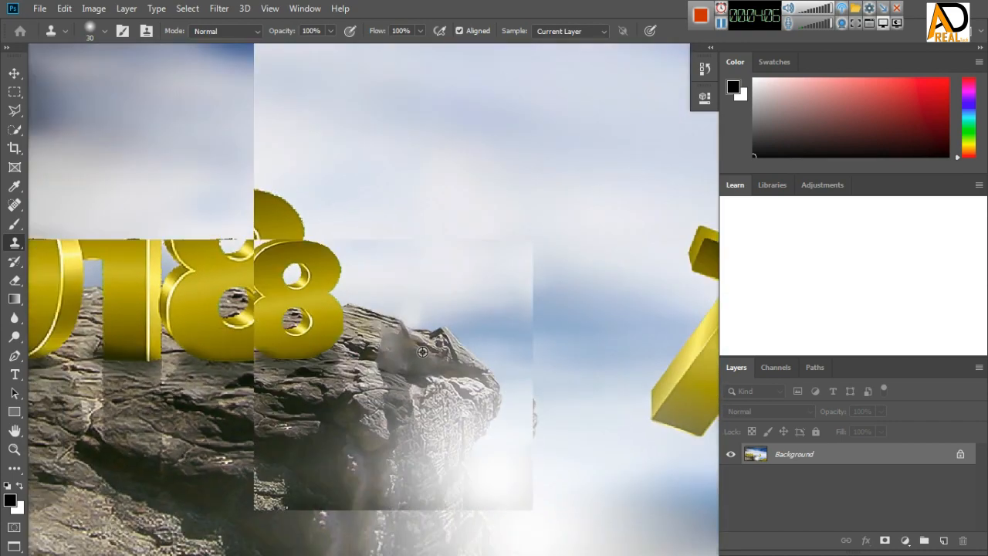
Outline the smudged rock patch and the strip of cliff face below it with the Polygonal Lasso, closing the selection
scroll(417, 353, up, 3)
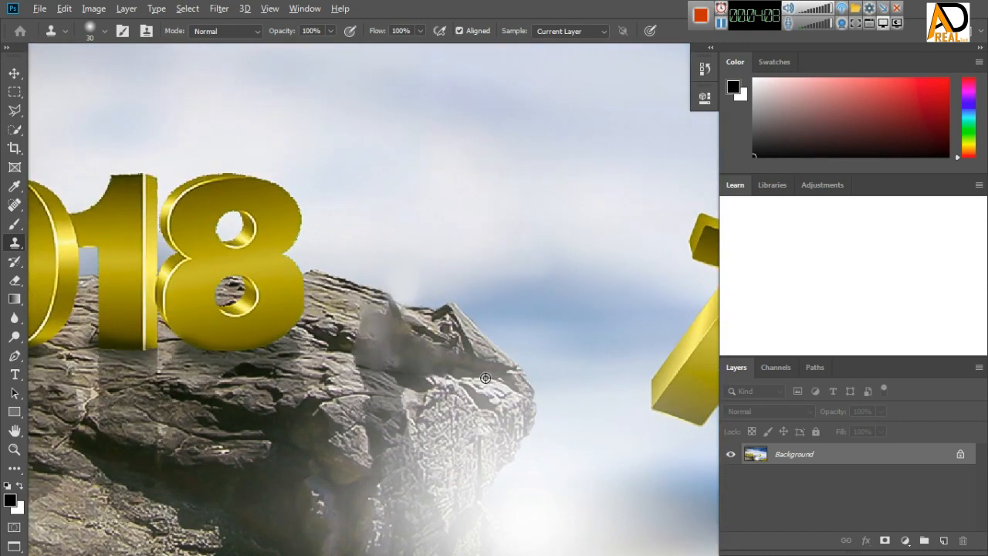
scroll(486, 377, up, 4)
drag(479, 406, 484, 384)
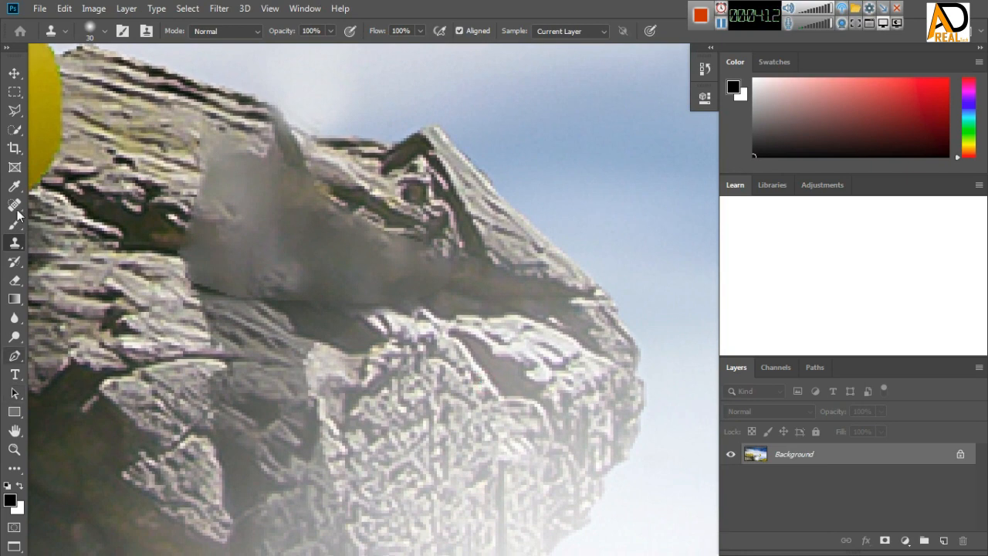
click(14, 113)
drag(382, 421, 387, 297)
drag(368, 384, 370, 351)
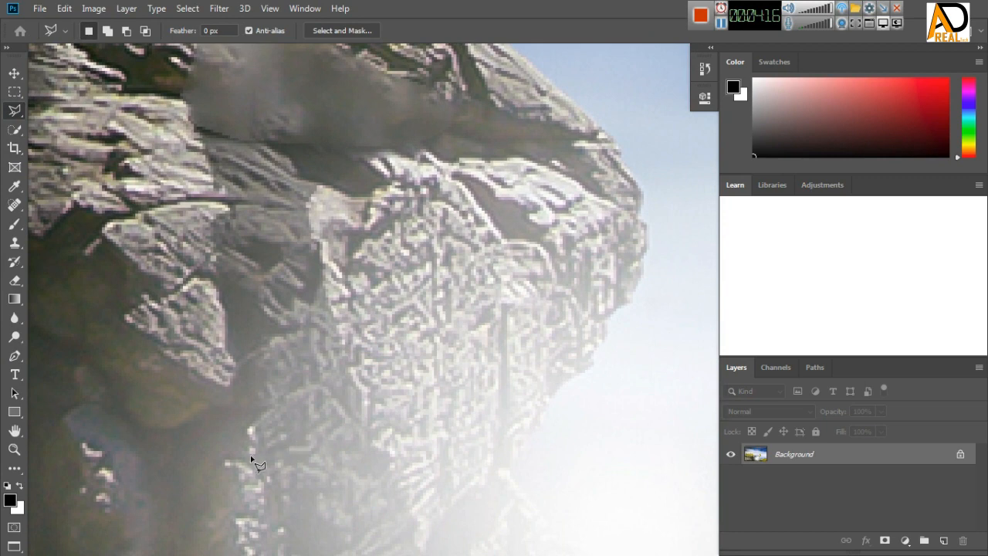
drag(179, 107, 176, 309)
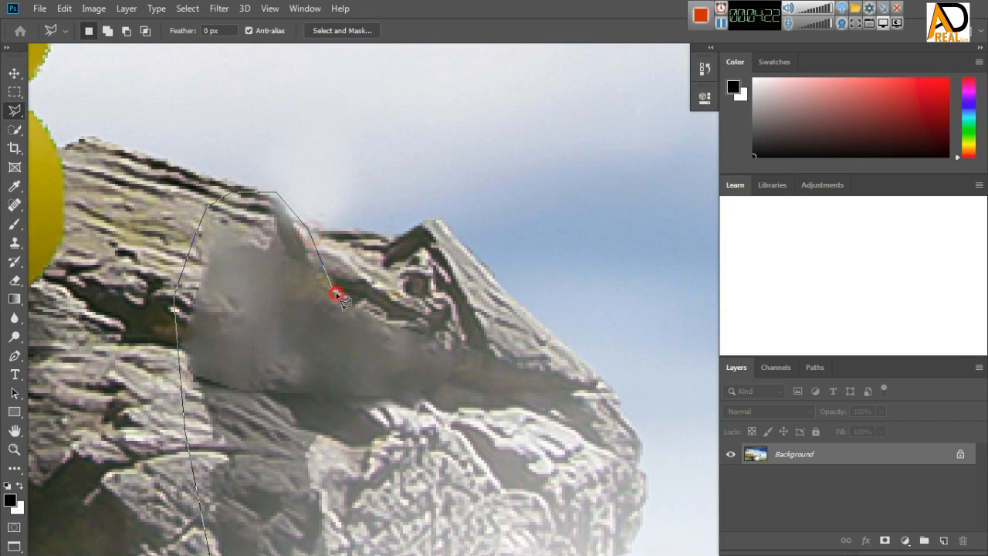
mouse_move(406, 461)
mouse_down()
mouse_move(447, 352)
mouse_move(432, 330)
mouse_up()
drag(395, 427, 368, 283)
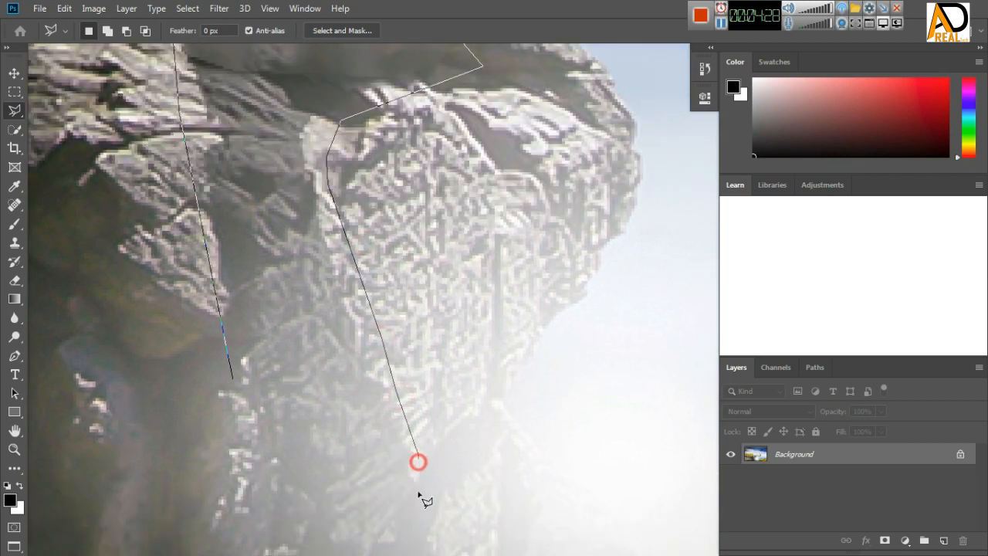
drag(458, 396, 443, 278)
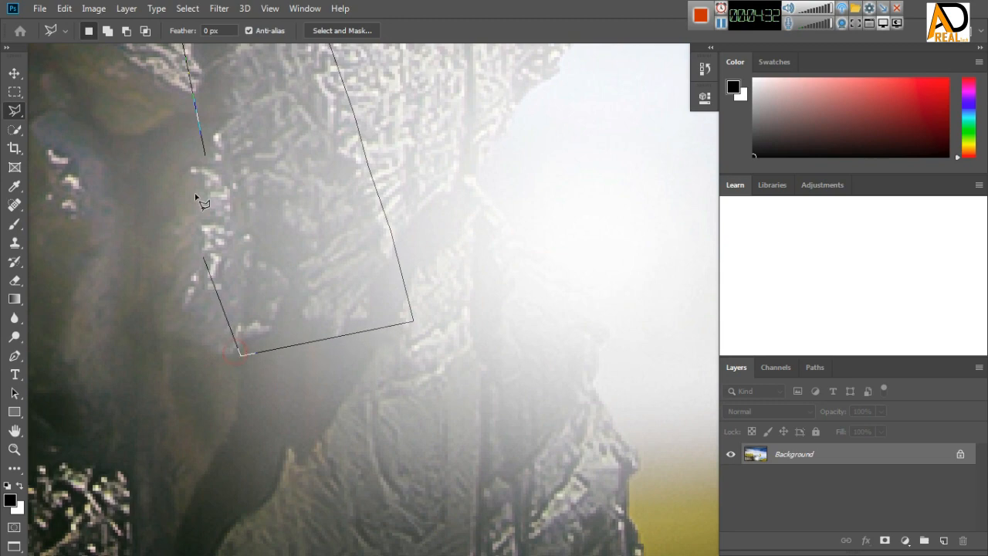
click(205, 158)
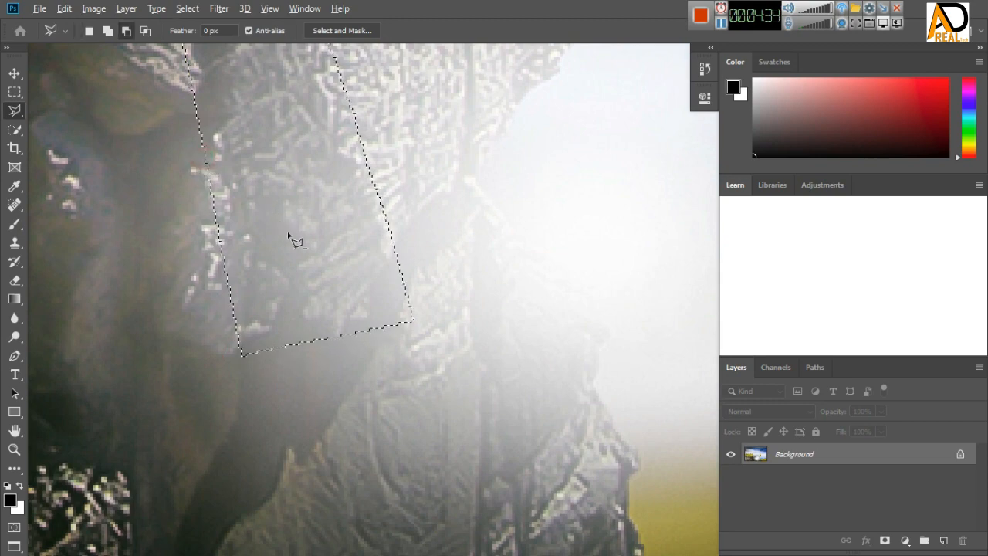
Fill the selected strip of cliff using Content-Aware contents and clear the selection
scroll(293, 238, down, 2)
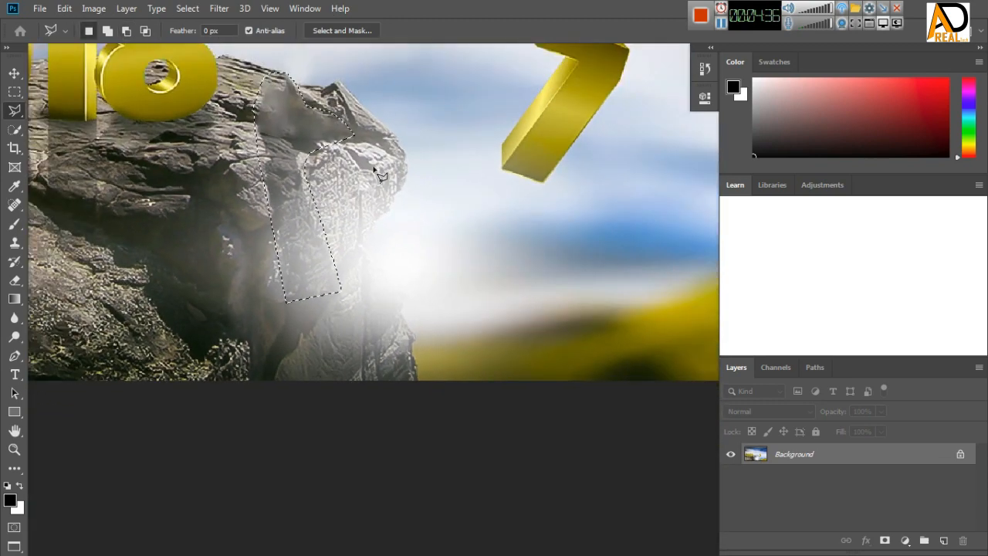
click(64, 9)
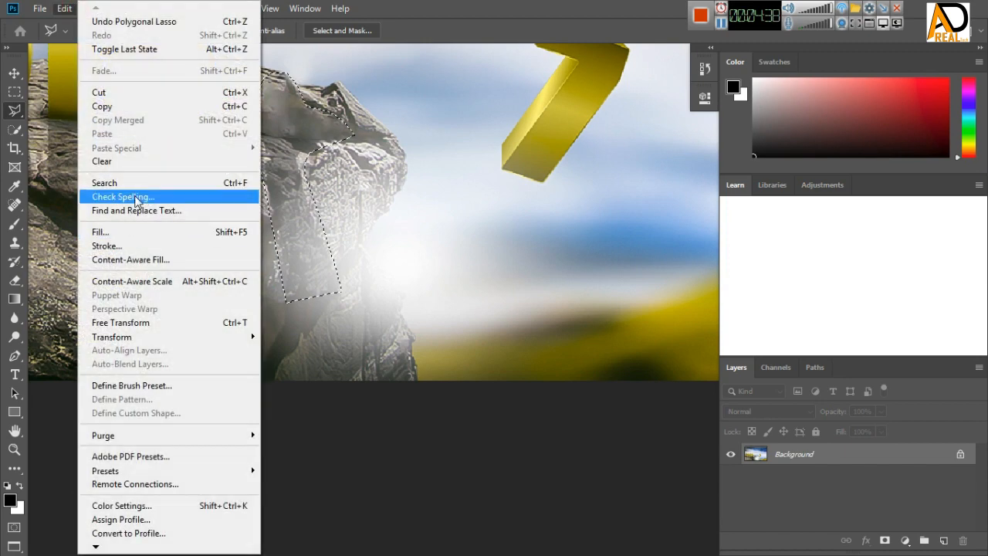
click(128, 234)
click(345, 124)
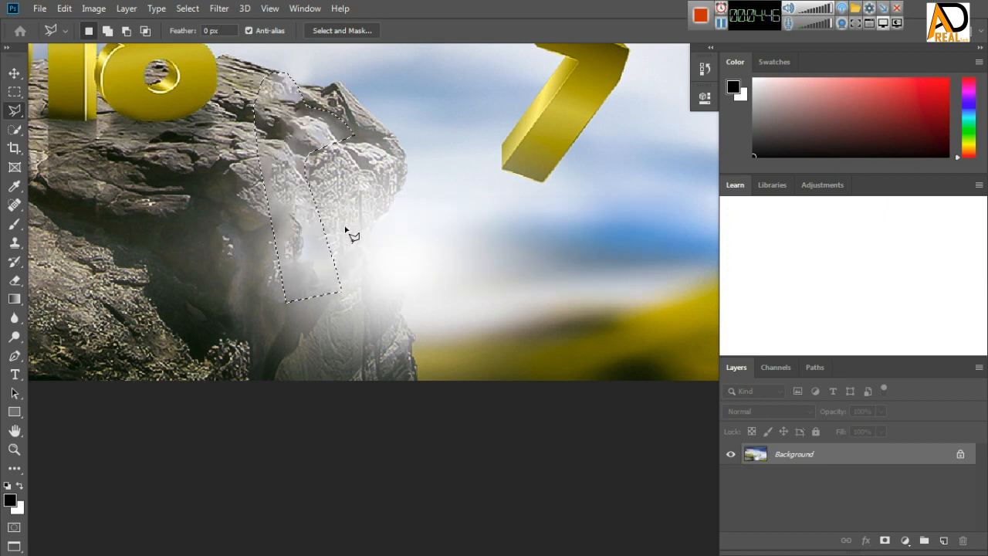
key(ctrl+d)
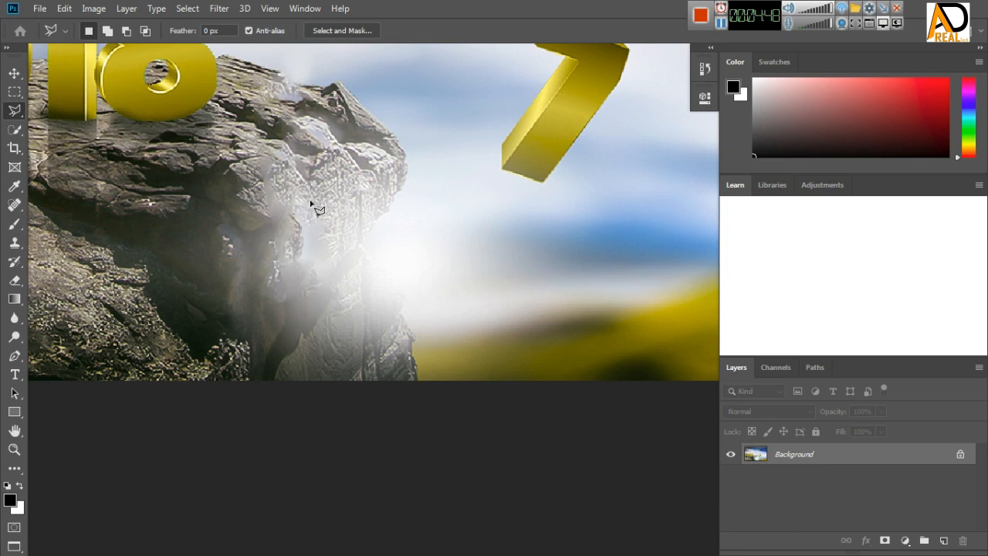
Clone nearby rock texture over the pale bluish patches just below the cliff's upper edge with the Clone Stamp tool
scroll(369, 261, down, 6)
scroll(362, 251, up, 2)
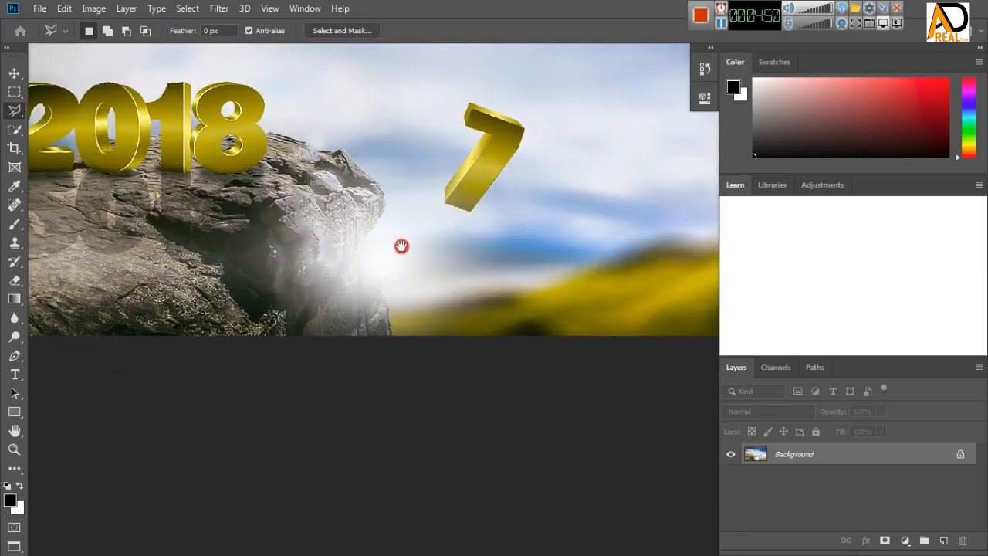
scroll(401, 245, up, 6)
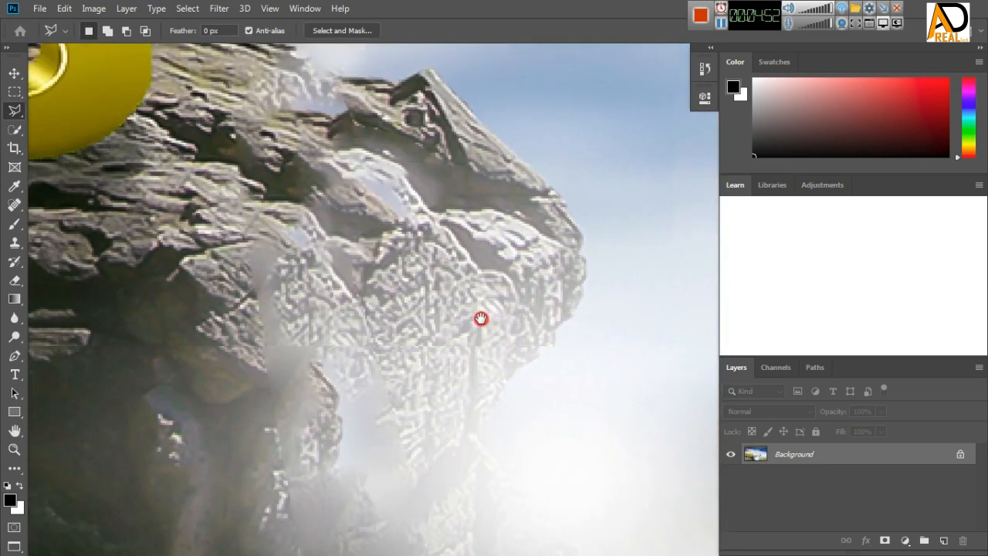
drag(481, 318, 482, 329)
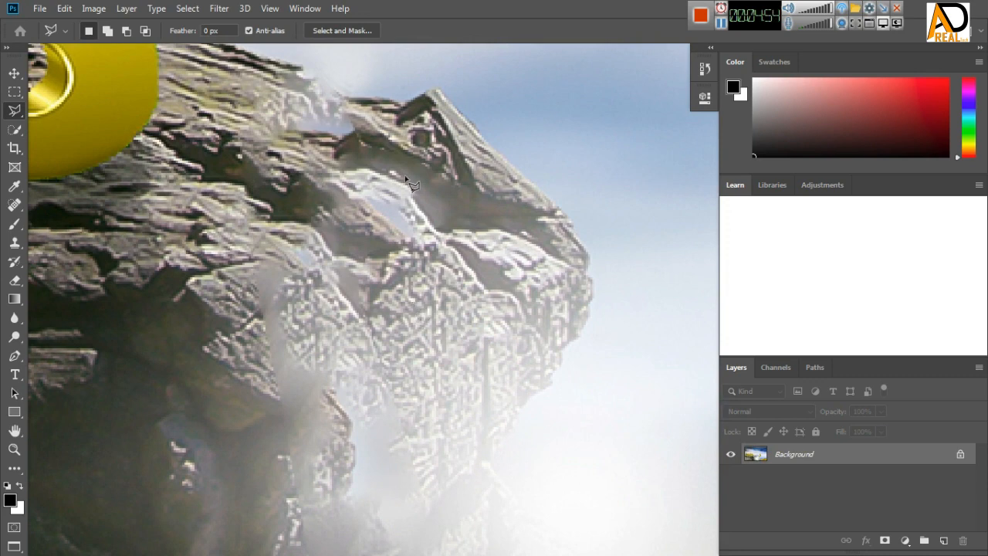
click(14, 243)
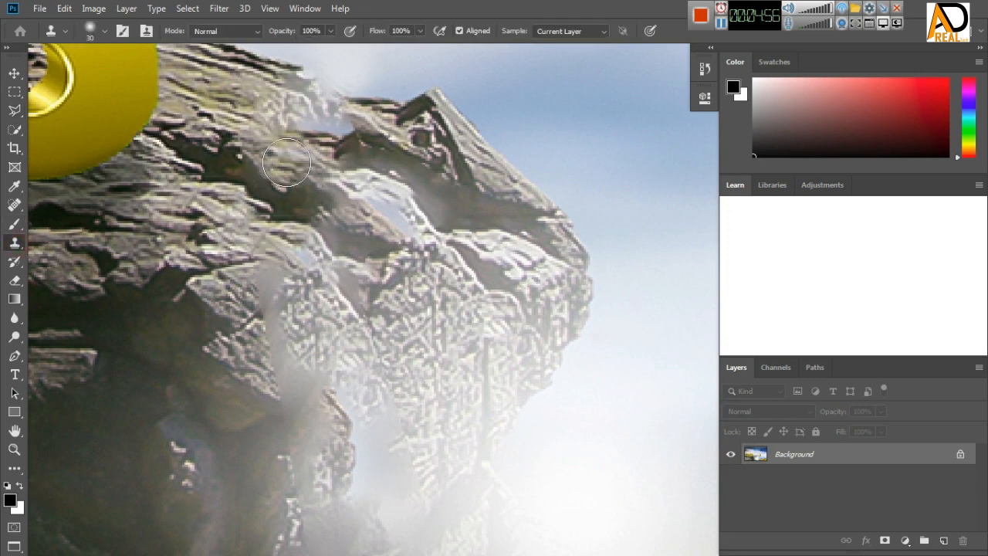
alt+click(284, 161)
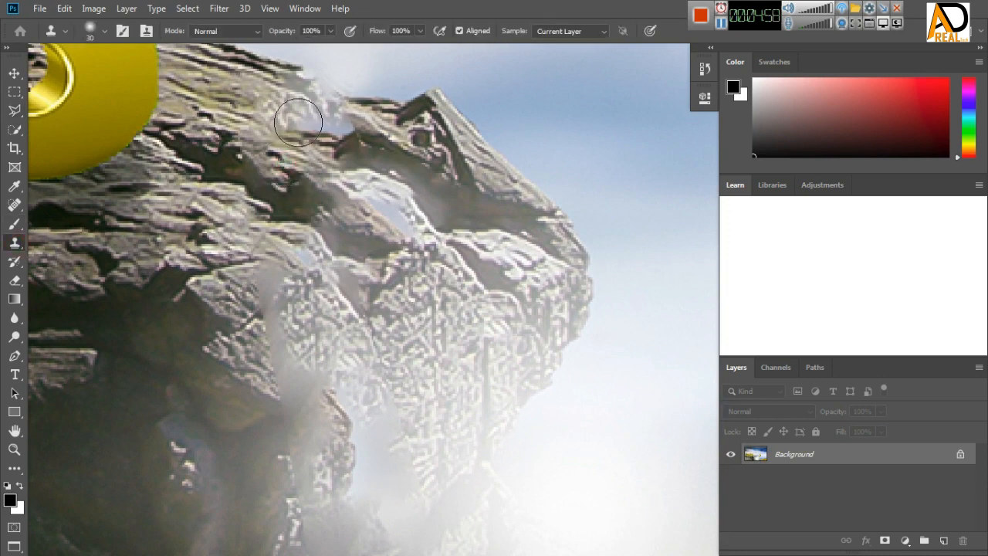
mouse_move(298, 121)
mouse_down()
mouse_move(294, 99)
mouse_move(341, 125)
mouse_up()
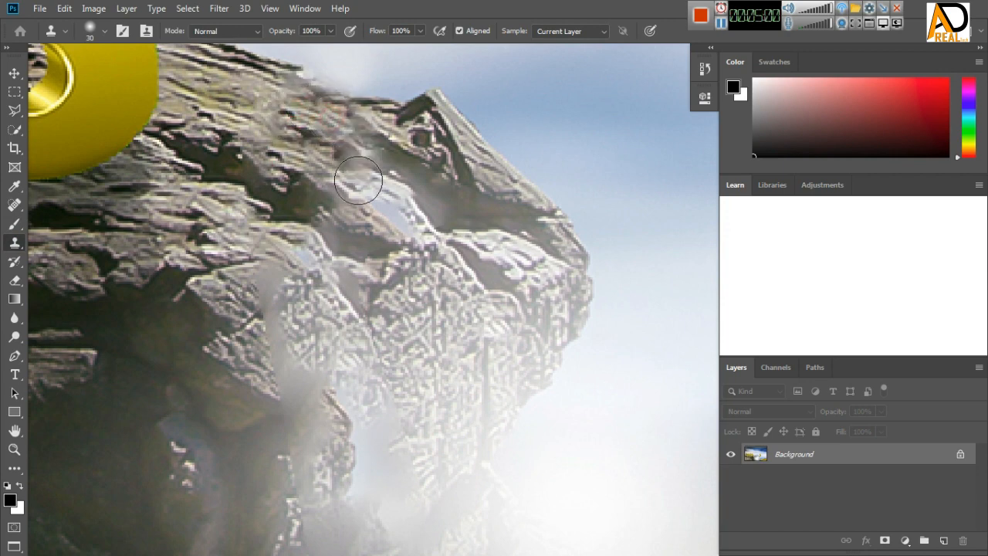
mouse_move(358, 179)
mouse_down()
mouse_move(348, 180)
mouse_move(415, 259)
mouse_up()
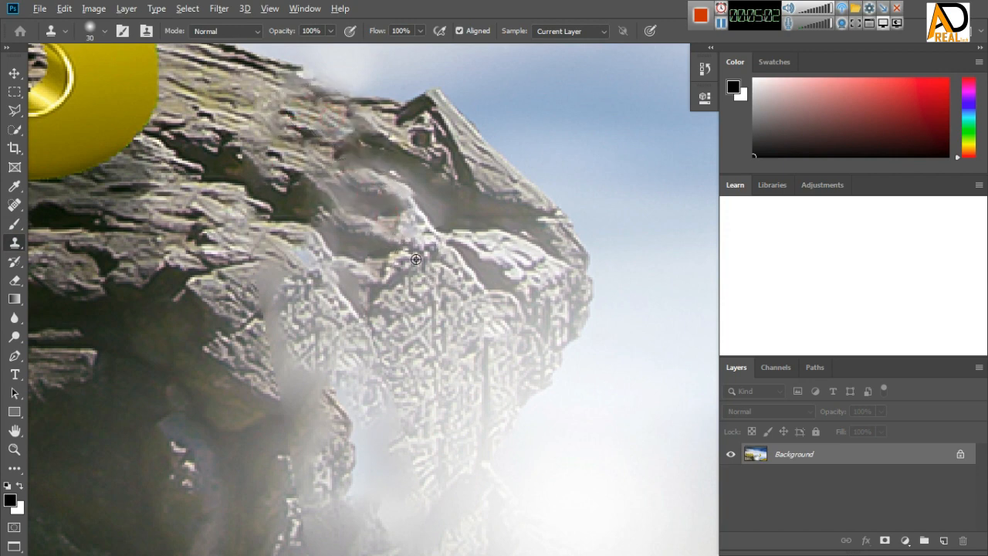
mouse_move(366, 231)
mouse_down()
mouse_move(407, 229)
mouse_move(383, 189)
mouse_move(486, 278)
mouse_move(483, 252)
mouse_up()
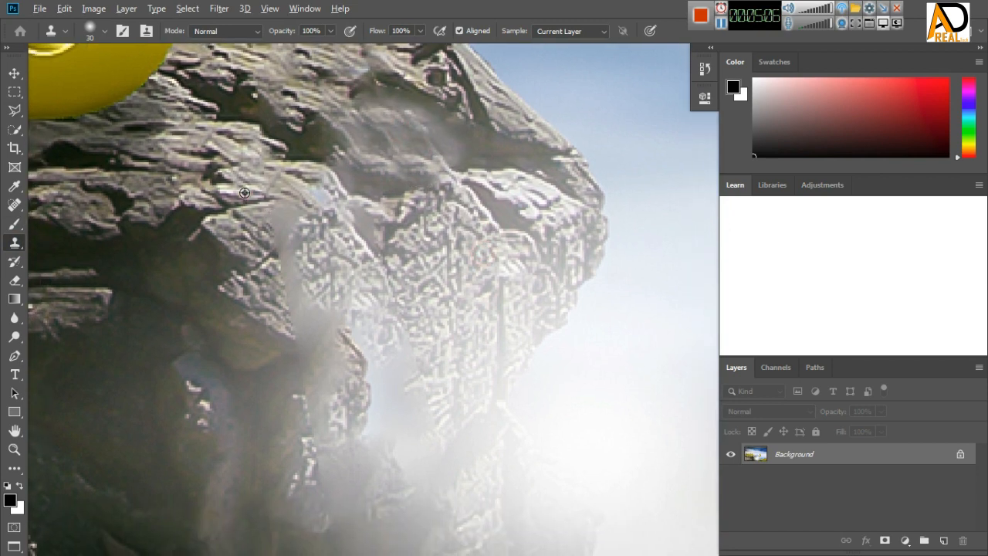
Clone layered rock texture over the blurred seam and pale gaps in the middle of the cliff face
drag(273, 204, 317, 397)
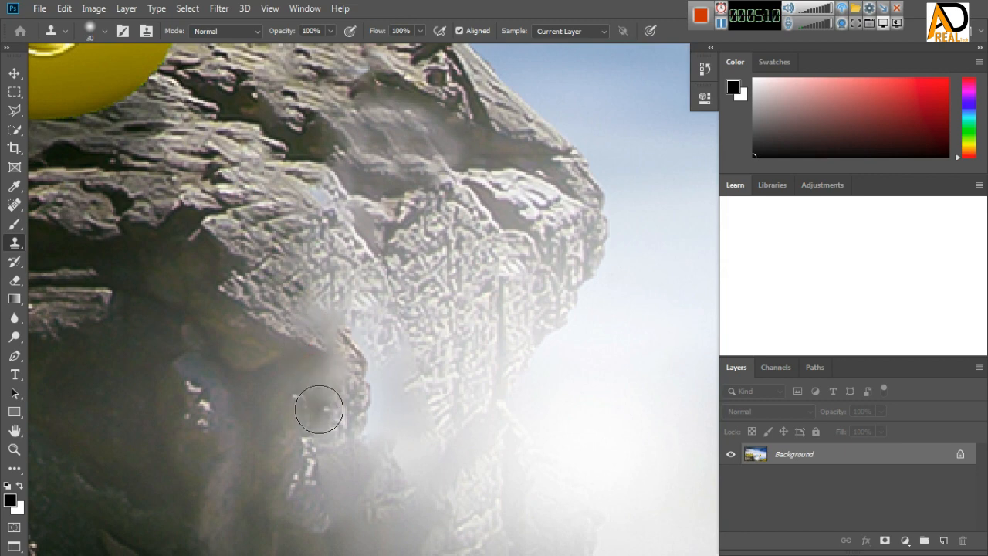
mouse_move(308, 201)
mouse_down()
mouse_move(356, 261)
mouse_move(389, 395)
mouse_up()
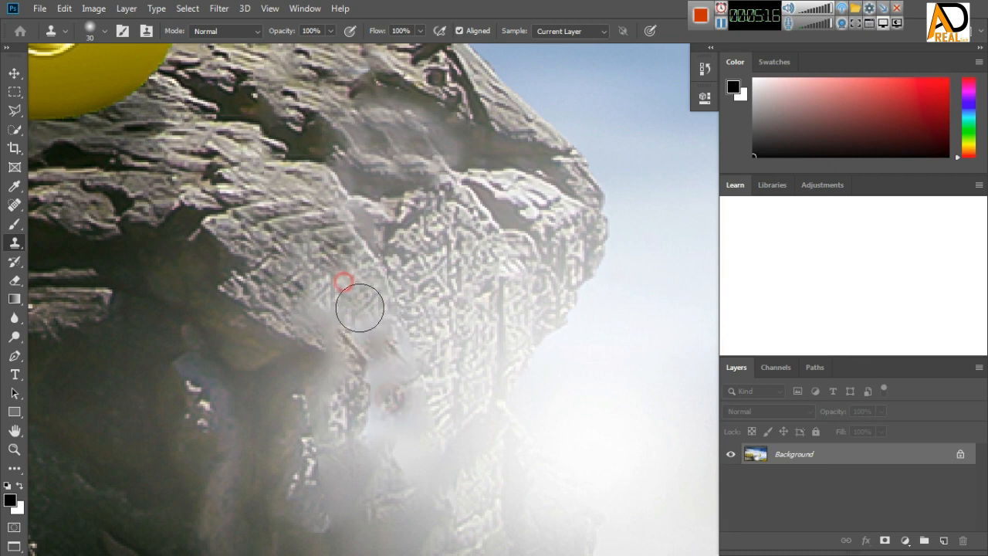
mouse_move(359, 307)
mouse_down()
mouse_move(374, 340)
mouse_move(401, 352)
mouse_move(402, 382)
mouse_move(378, 376)
mouse_move(377, 418)
mouse_move(396, 445)
mouse_move(408, 392)
mouse_move(384, 330)
mouse_up()
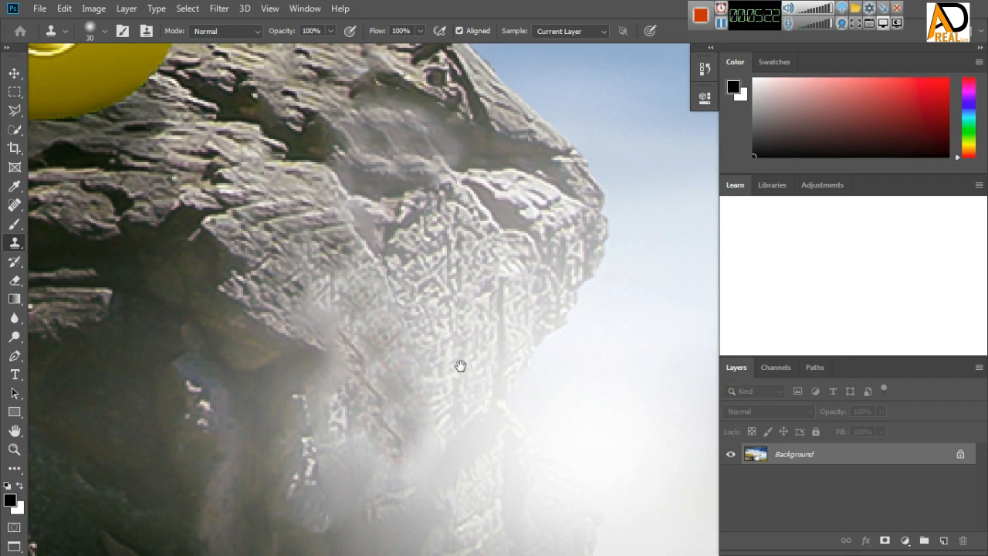
Clone the rock ledge and the dark area beneath it across the hazy lower part of the cliff face
drag(460, 365, 450, 260)
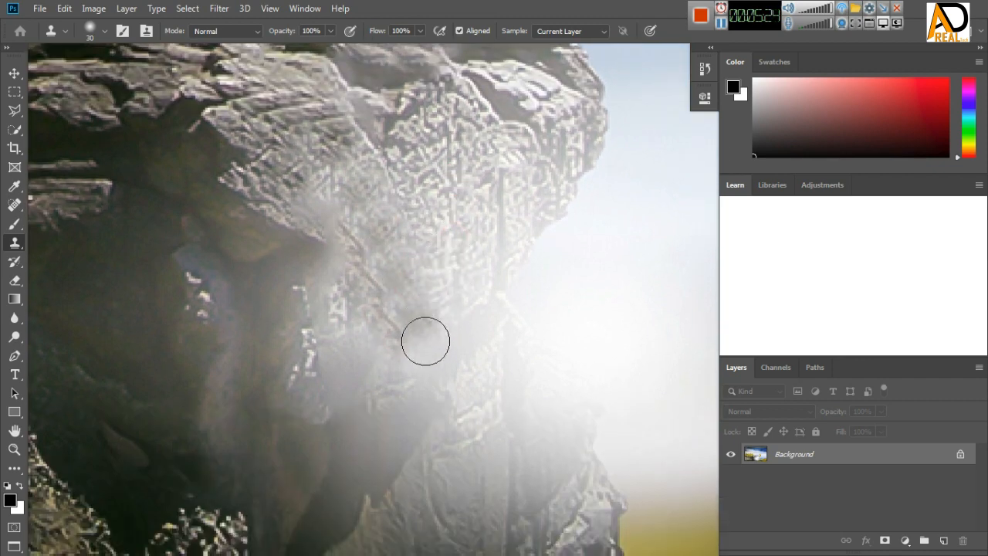
alt+click(259, 180)
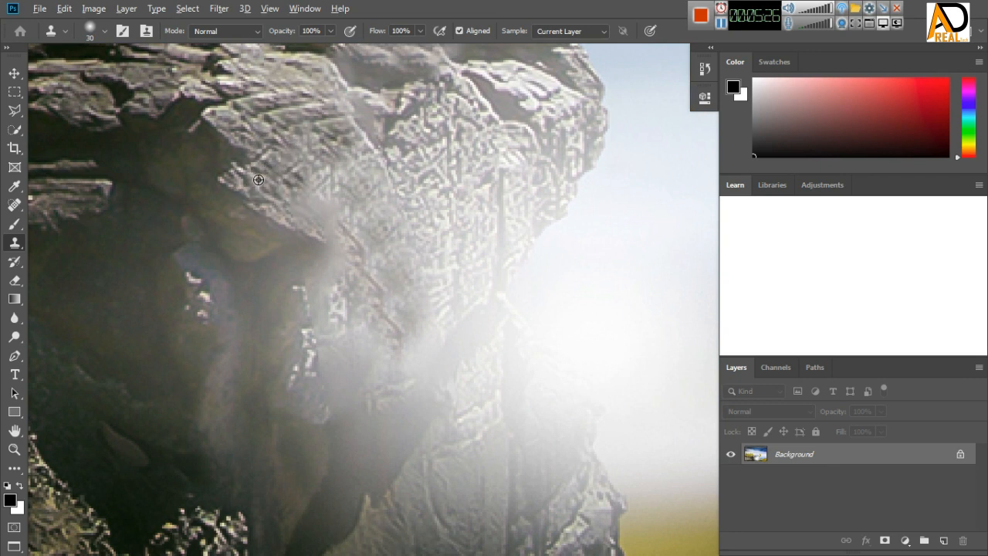
mouse_move(315, 201)
mouse_down()
mouse_move(337, 370)
mouse_move(363, 382)
mouse_move(371, 354)
mouse_move(358, 309)
mouse_up()
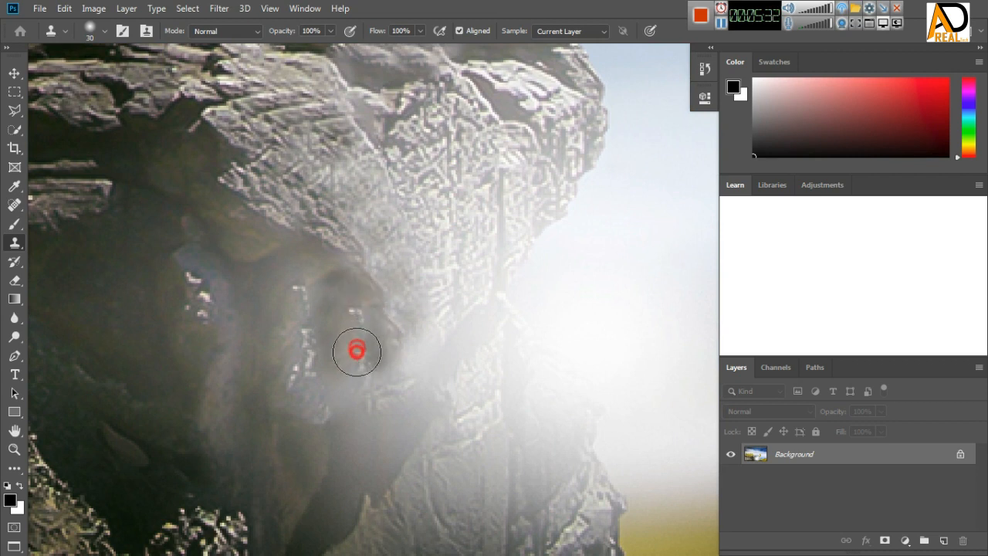
mouse_move(357, 351)
mouse_down()
mouse_move(388, 349)
mouse_move(398, 331)
mouse_move(388, 256)
mouse_move(354, 188)
mouse_move(407, 317)
mouse_move(398, 342)
mouse_move(373, 331)
mouse_move(368, 200)
mouse_move(340, 151)
mouse_move(400, 230)
mouse_move(433, 173)
mouse_move(432, 126)
mouse_move(451, 94)
mouse_move(419, 133)
mouse_move(406, 174)
mouse_move(421, 196)
mouse_move(477, 158)
mouse_move(438, 244)
mouse_move(471, 226)
mouse_move(496, 193)
mouse_move(434, 274)
mouse_move(479, 281)
mouse_move(516, 217)
mouse_move(450, 305)
mouse_move(437, 348)
mouse_move(385, 376)
mouse_move(313, 371)
mouse_move(358, 377)
mouse_up()
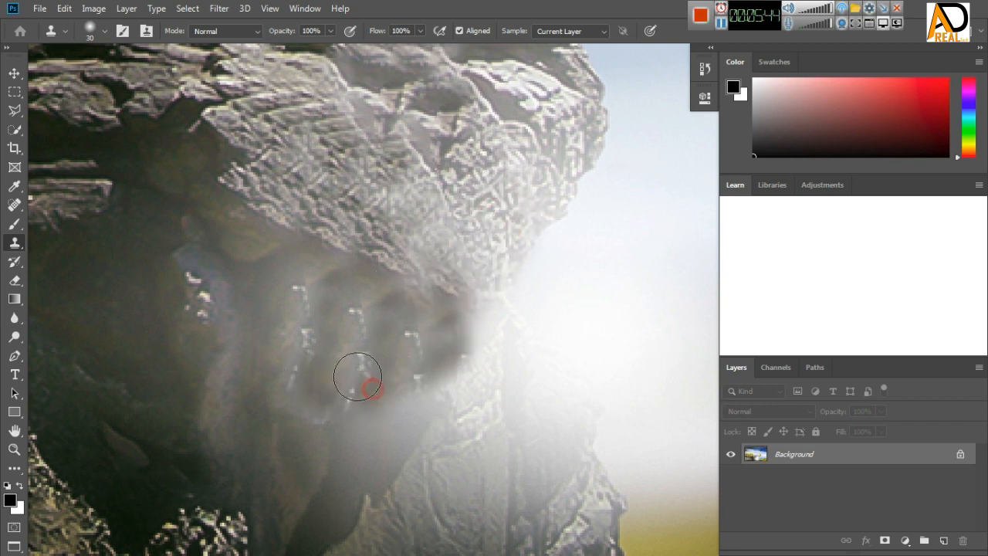
mouse_move(312, 335)
mouse_down()
mouse_move(301, 374)
mouse_move(326, 352)
mouse_move(319, 294)
mouse_move(373, 335)
mouse_move(343, 381)
mouse_up()
mouse_move(302, 295)
mouse_down()
mouse_move(396, 346)
mouse_move(415, 368)
mouse_move(412, 398)
mouse_move(463, 414)
mouse_up()
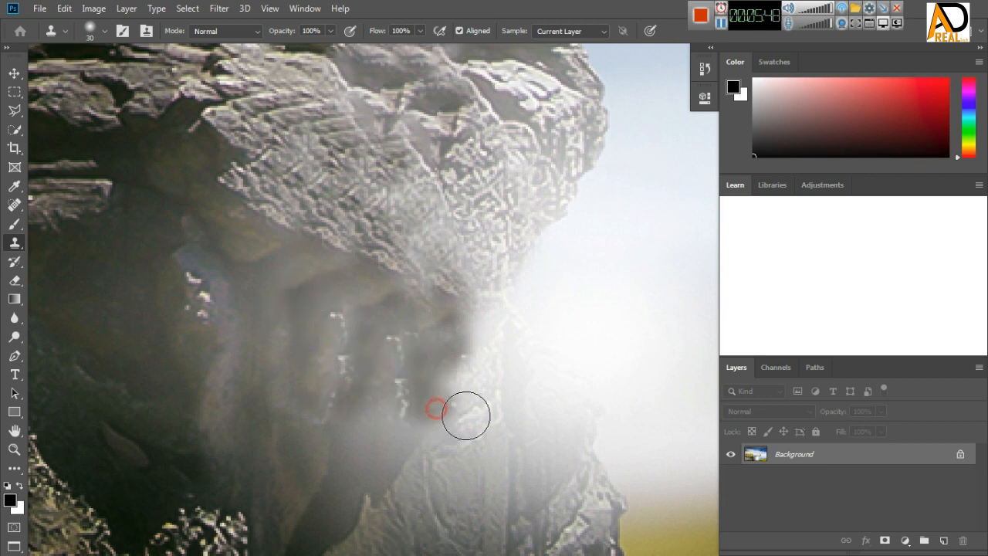
Inspect the retouched cliff face as a whole and up close with the Move tool active
scroll(424, 241, down, 8)
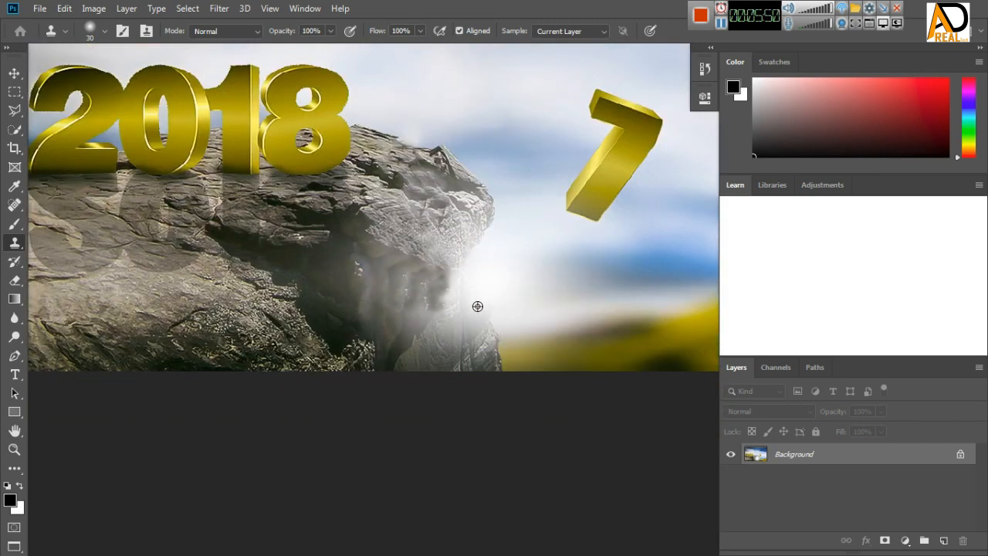
click(14, 73)
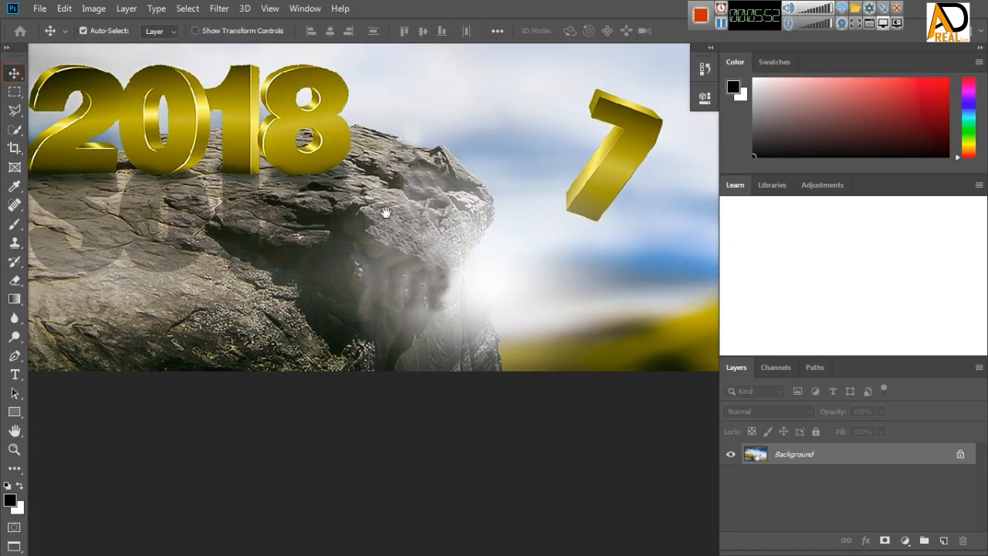
scroll(404, 291, up, 3)
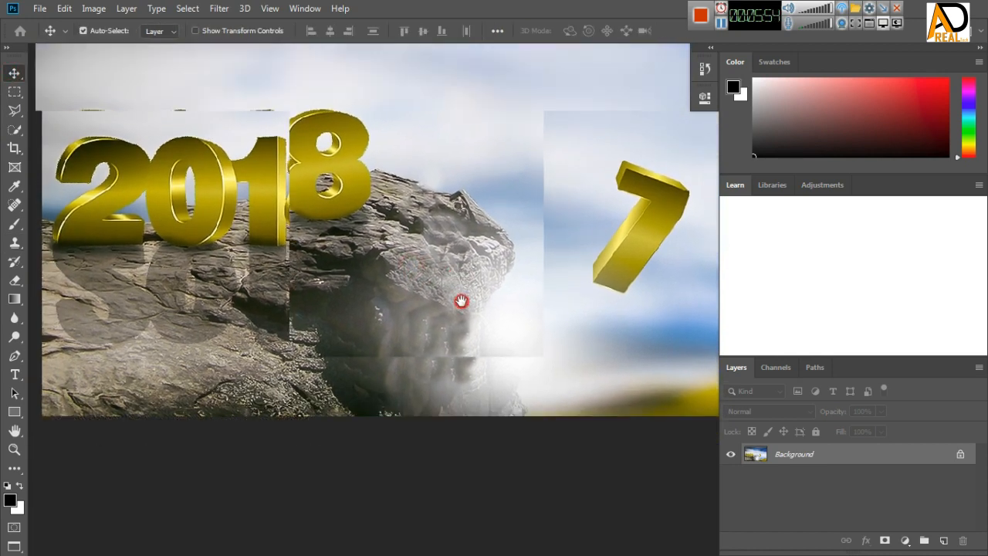
scroll(466, 340, down, 2)
scroll(410, 281, up, 8)
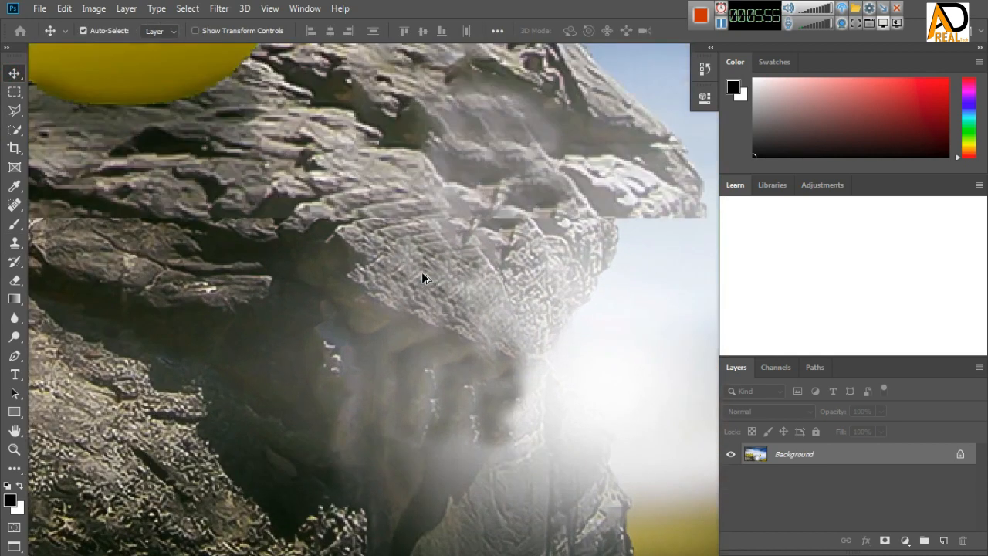
scroll(473, 361, up, 4)
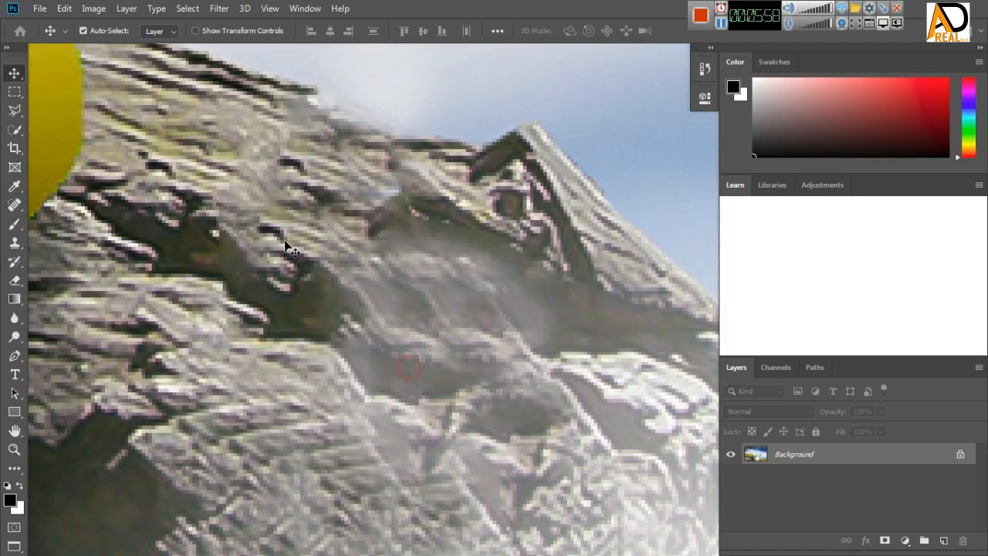
Clone rock texture over the hazy patch in the middle of the cliff face using the Clone Stamp tool at size 30
click(15, 244)
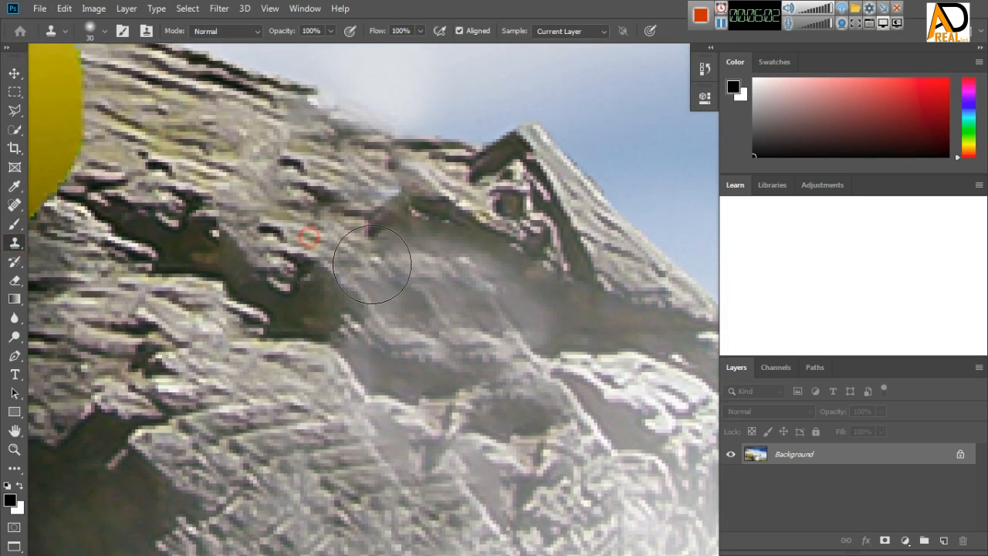
mouse_move(386, 277)
mouse_down()
mouse_move(423, 313)
mouse_move(469, 324)
mouse_move(415, 263)
mouse_move(391, 253)
mouse_move(524, 337)
mouse_move(511, 356)
mouse_move(406, 371)
mouse_move(343, 341)
mouse_move(502, 407)
mouse_move(534, 350)
mouse_move(470, 313)
mouse_move(433, 351)
mouse_move(499, 297)
mouse_move(402, 254)
mouse_move(372, 219)
mouse_move(386, 200)
mouse_move(351, 171)
mouse_move(299, 164)
mouse_move(494, 208)
mouse_move(423, 275)
mouse_move(452, 250)
mouse_move(451, 263)
mouse_move(464, 252)
mouse_move(425, 247)
mouse_move(387, 278)
mouse_move(404, 261)
mouse_move(387, 261)
mouse_move(333, 217)
mouse_move(326, 223)
mouse_move(256, 182)
mouse_move(349, 270)
mouse_move(277, 270)
mouse_move(288, 261)
mouse_move(364, 288)
mouse_move(407, 324)
mouse_up()
scroll(416, 323, down, 4)
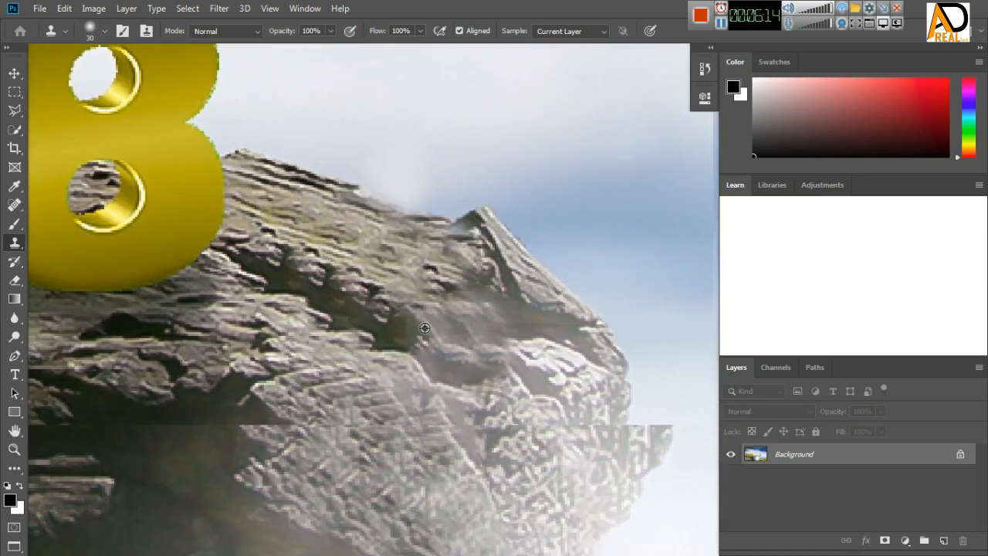
Examine the retouched cliff and surrounding sky across the whole picture for remaining blemishes
scroll(498, 396, down, 2)
scroll(483, 401, down, 2)
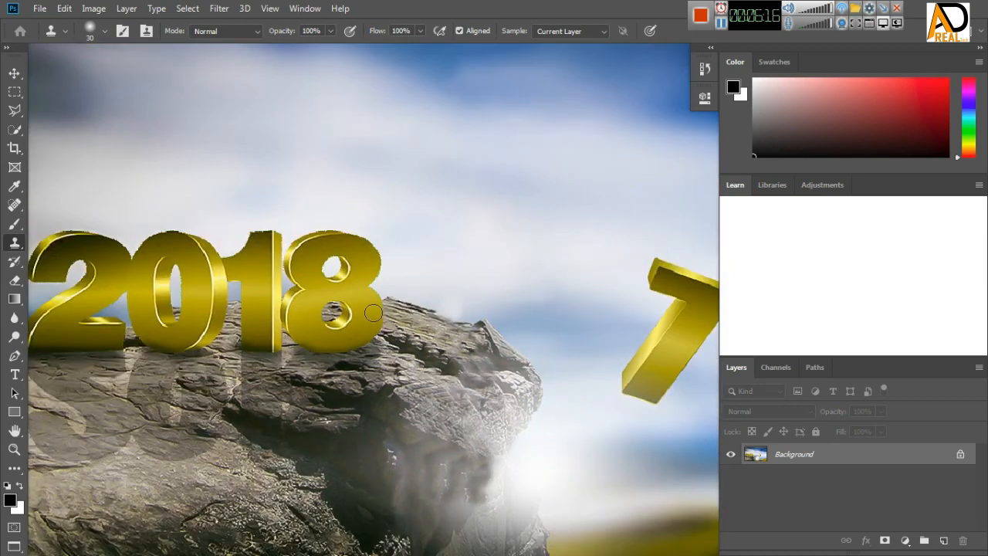
scroll(461, 331, down, 2)
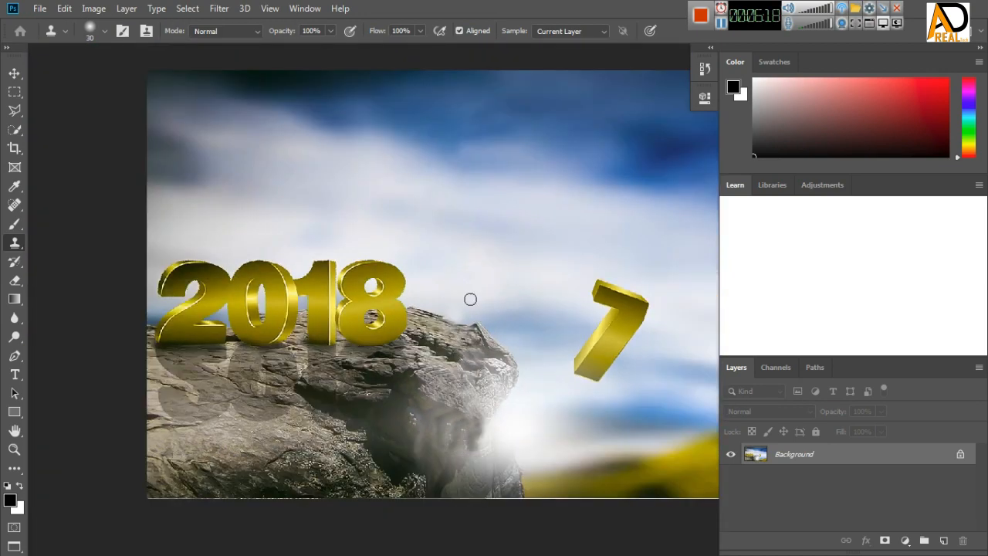
scroll(470, 299, up, 1)
scroll(474, 297, down, 3)
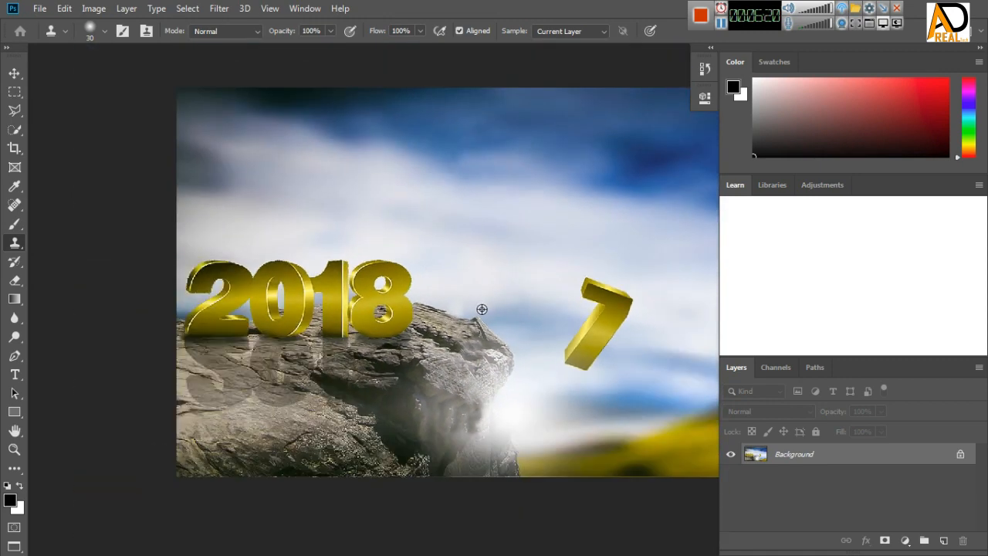
scroll(480, 310, up, 2)
drag(526, 299, 522, 273)
scroll(518, 292, down, 3)
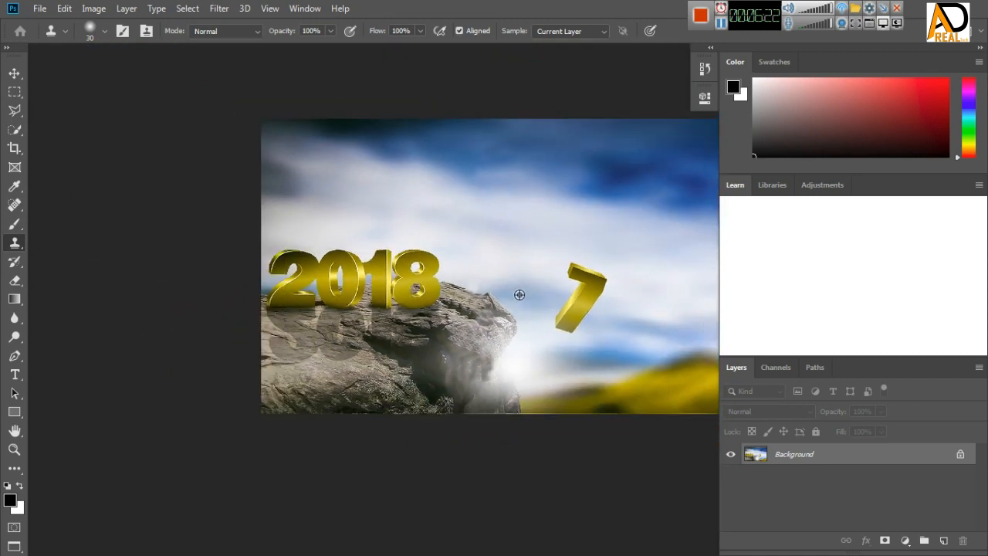
scroll(519, 294, up, 1)
drag(633, 324, 590, 327)
scroll(490, 271, up, 7)
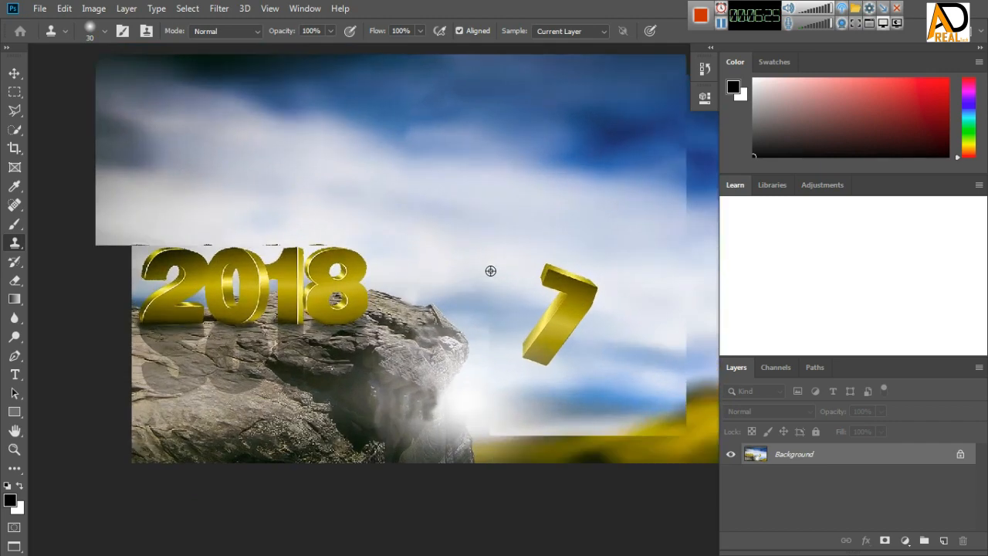
Clone soft cloud over the uneven sky above the cliff using a Clone Stamp brush enlarged to size 90
drag(540, 216, 549, 333)
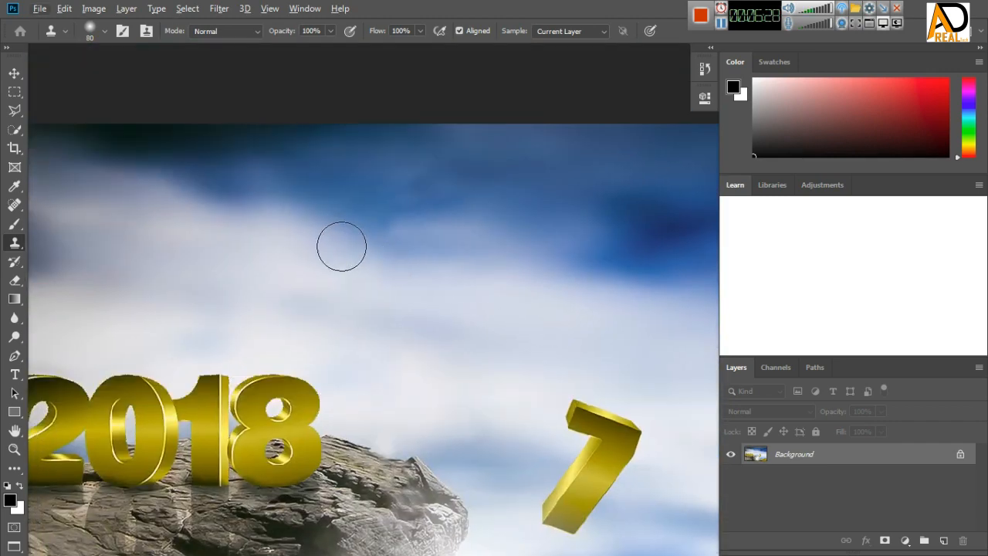
alt+click(341, 241)
mouse_move(375, 251)
mouse_down()
mouse_move(483, 257)
mouse_move(477, 221)
mouse_move(435, 217)
mouse_move(465, 245)
mouse_move(479, 238)
mouse_move(501, 305)
mouse_move(412, 338)
mouse_up()
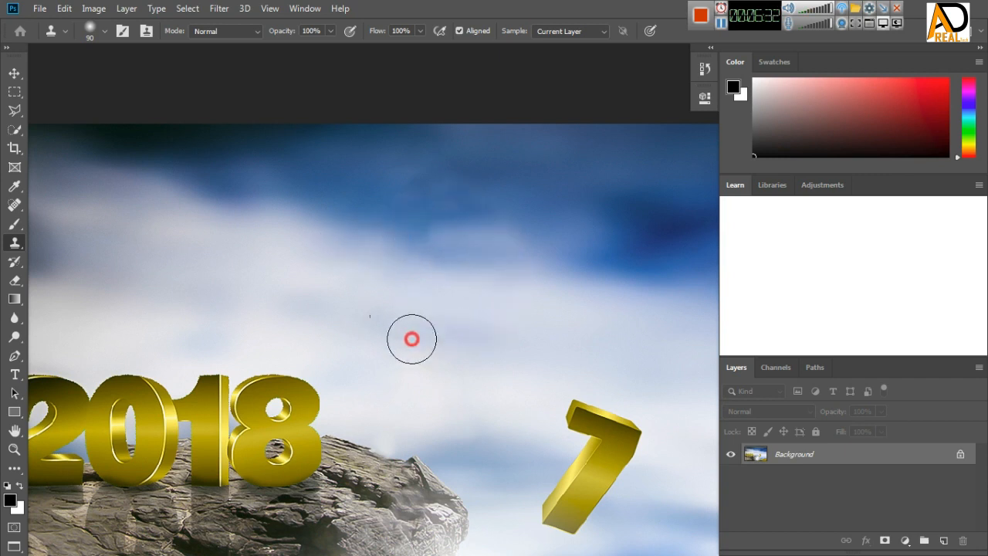
scroll(425, 291, down, 6)
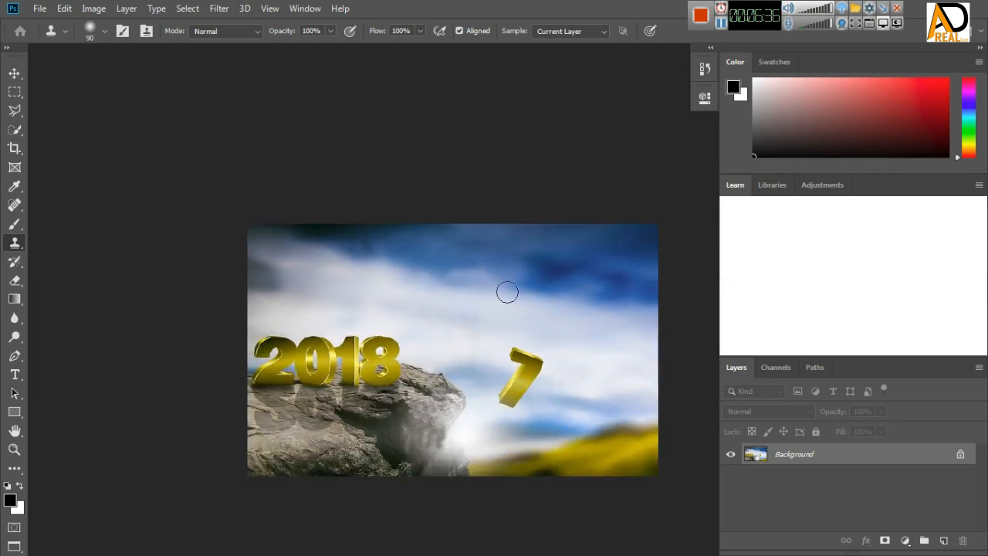
Reduce the Clone Stamp brush to size 40 and clone clean sky over the pale smudge just above the cliff's upper edge
scroll(445, 368, up, 8)
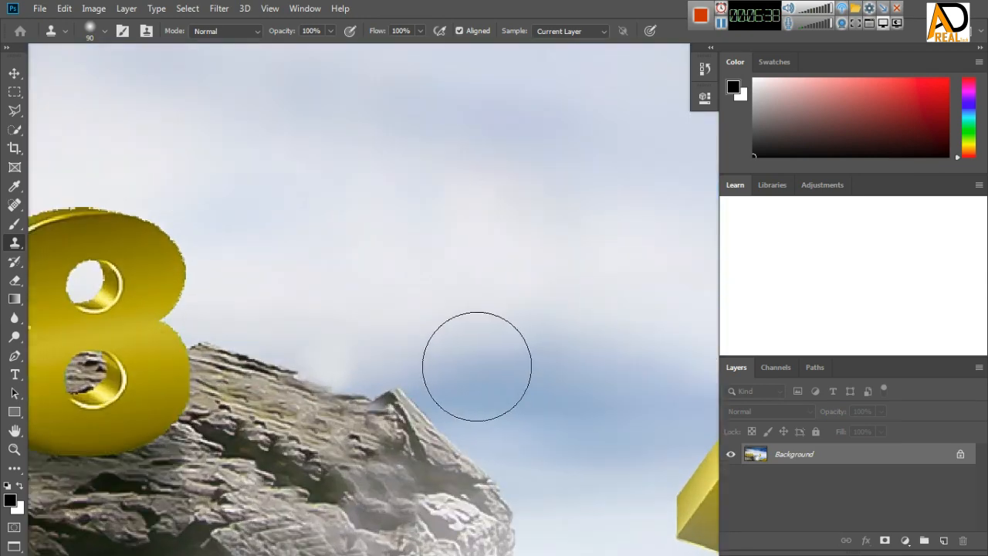
key(bracketleft)
key(bracketleft)
key(bracketleft)
key(bracketleft)
key(bracketleft)
key(ctrl+z)
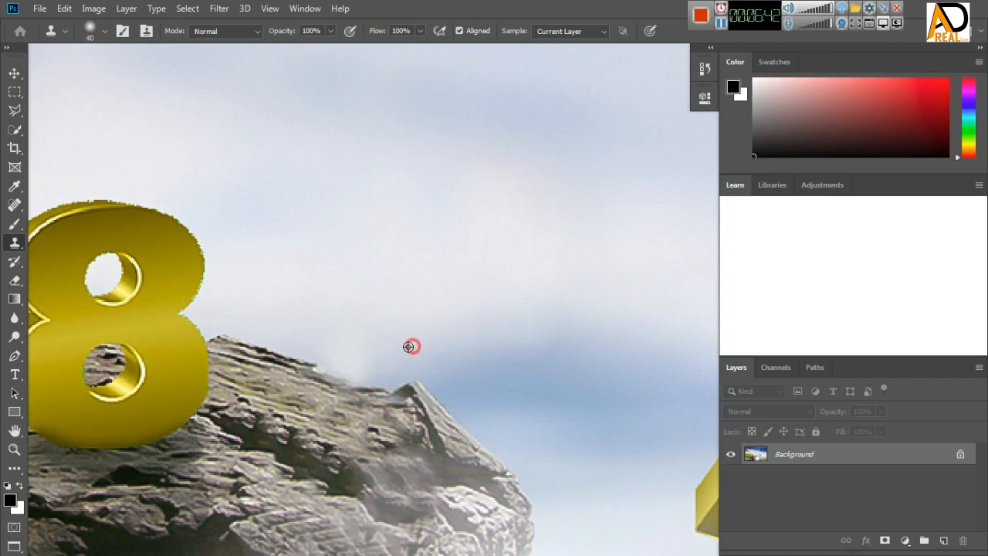
alt+click(411, 347)
mouse_move(370, 349)
mouse_down()
mouse_move(323, 333)
mouse_move(363, 348)
mouse_move(302, 324)
mouse_up()
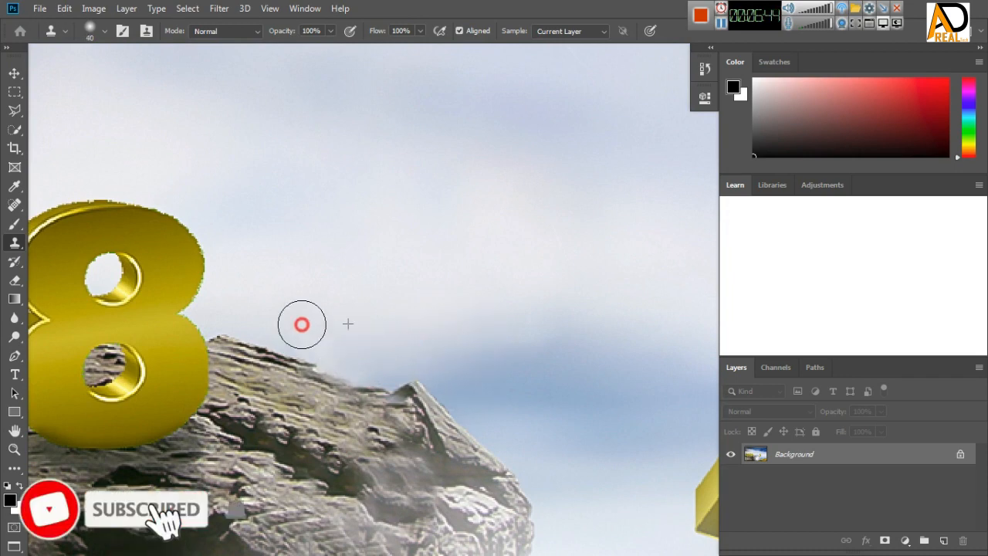
Try to clone sky over the lower end of the golden 7 with the Clone Stamp tool
scroll(494, 340, down, 3)
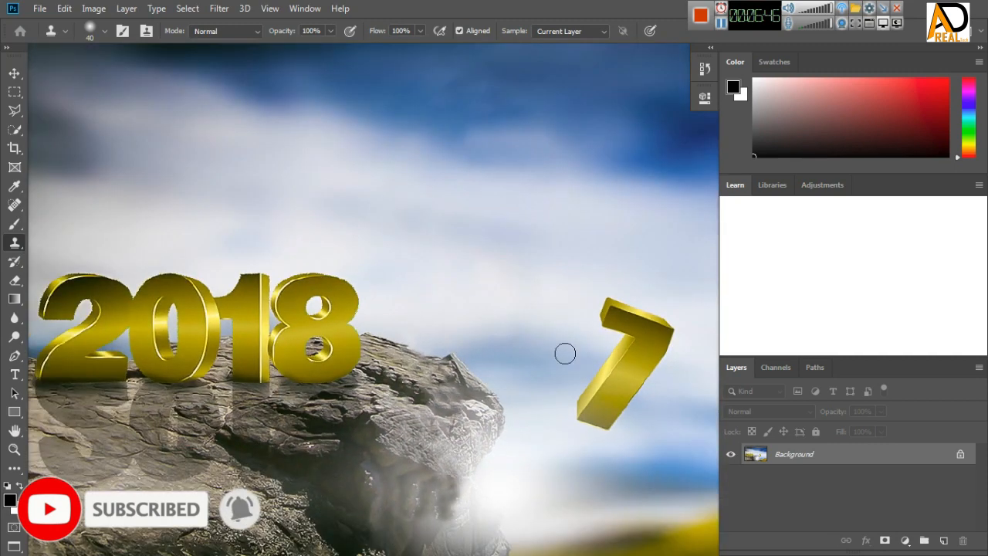
scroll(474, 315, down, 2)
scroll(483, 308, up, 1)
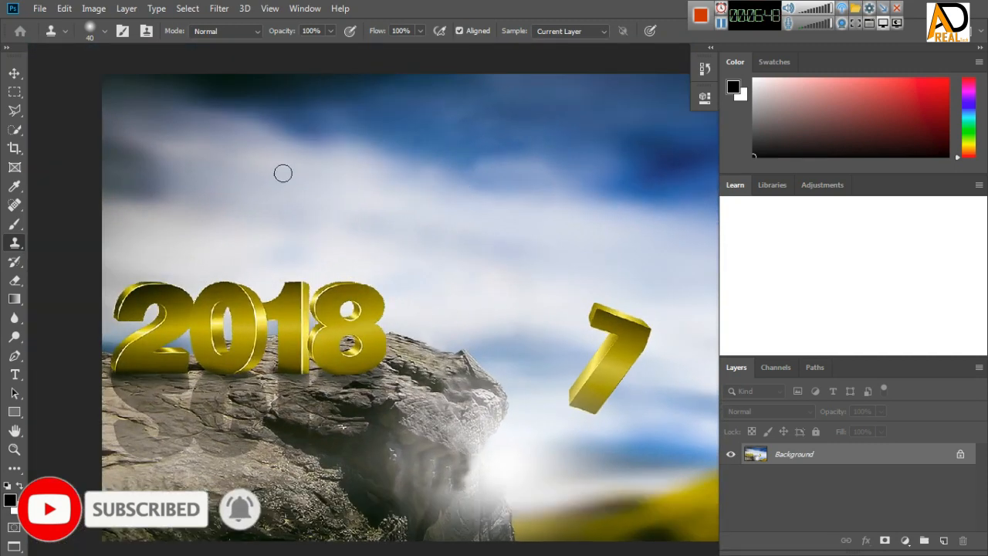
drag(487, 341, 424, 316)
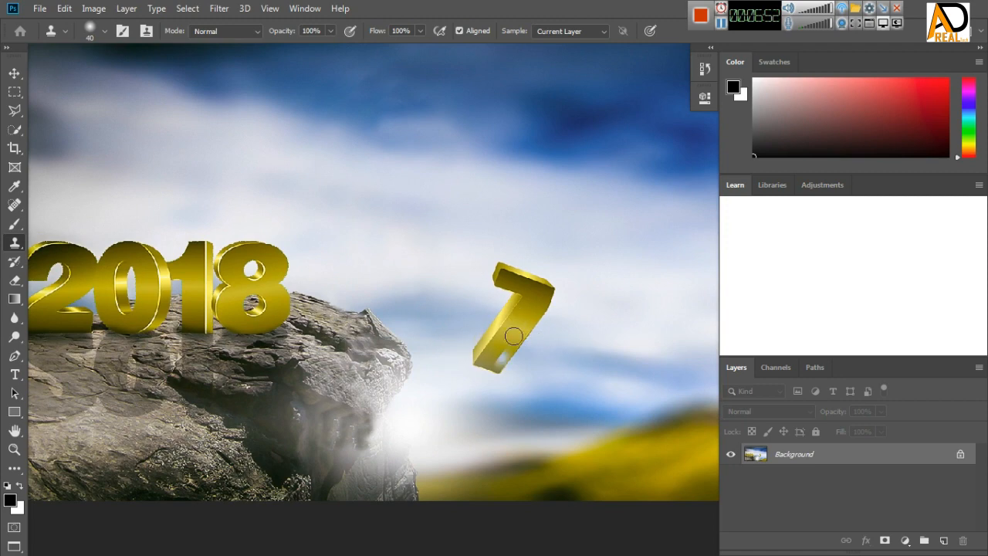
scroll(579, 334, up, 2)
drag(607, 364, 608, 348)
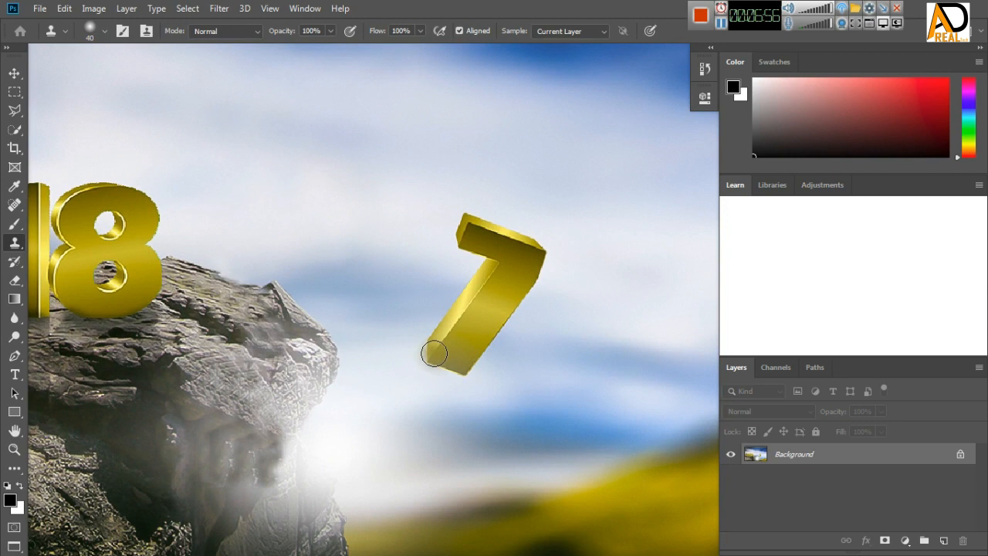
Outline the golden 7 loosely with the Polygonal Lasso tool, leaving a margin of sky around it
click(13, 110)
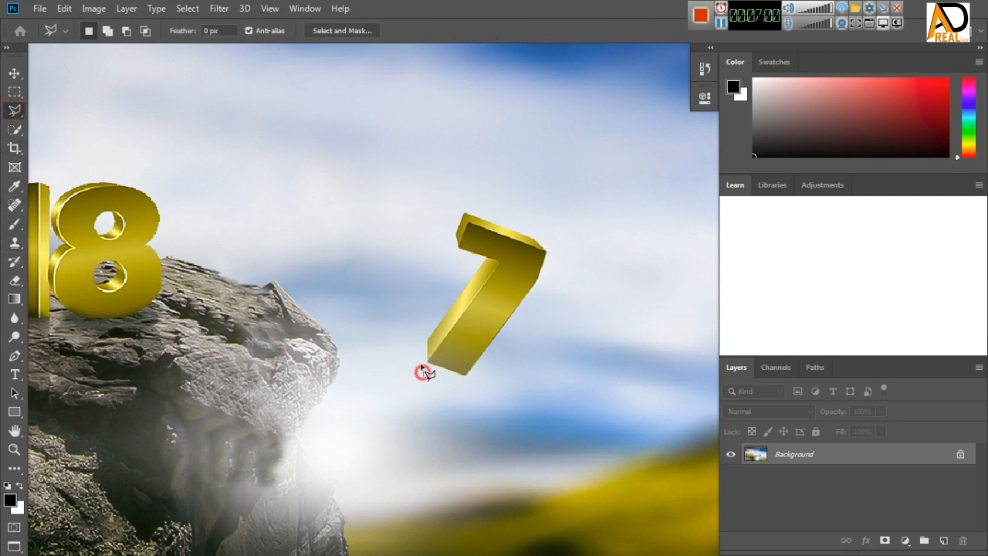
mouse_move(422, 373)
mouse_down()
mouse_move(423, 318)
mouse_move(469, 263)
mouse_move(454, 252)
mouse_move(453, 209)
mouse_move(470, 191)
mouse_move(534, 222)
mouse_move(557, 250)
mouse_move(554, 308)
mouse_move(474, 398)
mouse_move(422, 373)
mouse_up()
right_click(478, 313)
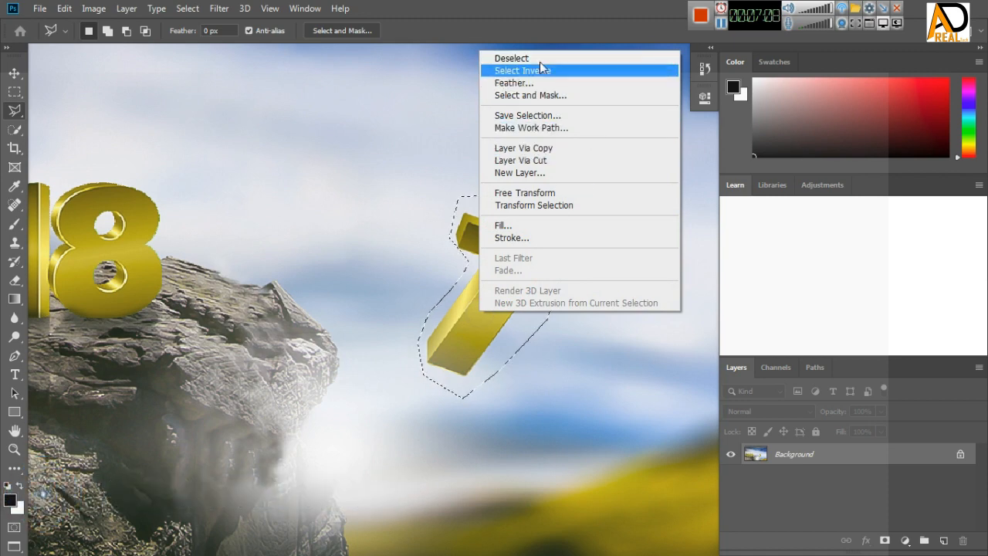
click(351, 191)
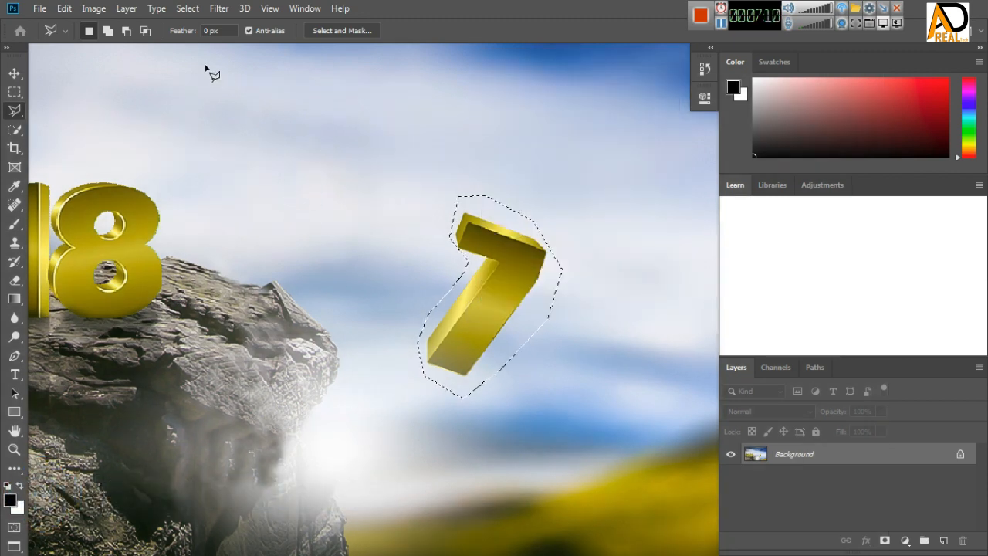
Fill the selection around the golden 7 using Content-Aware contents with Color Adaptation, Normal mode and 100% opacity
click(65, 9)
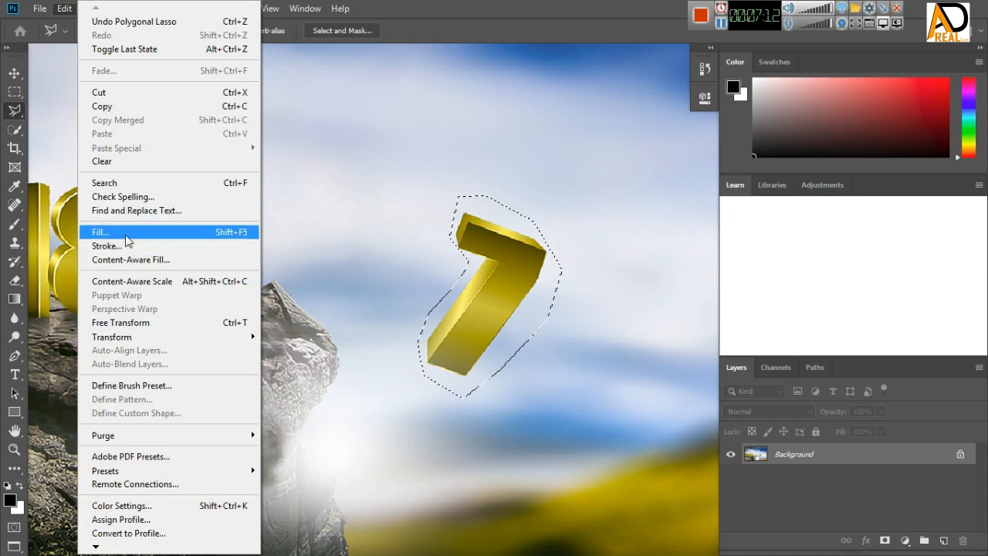
click(142, 232)
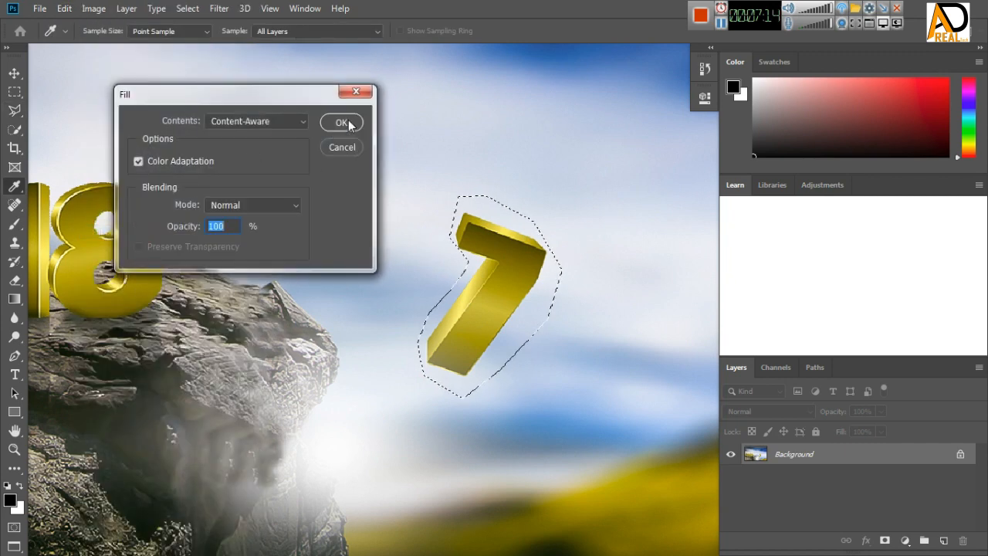
click(346, 122)
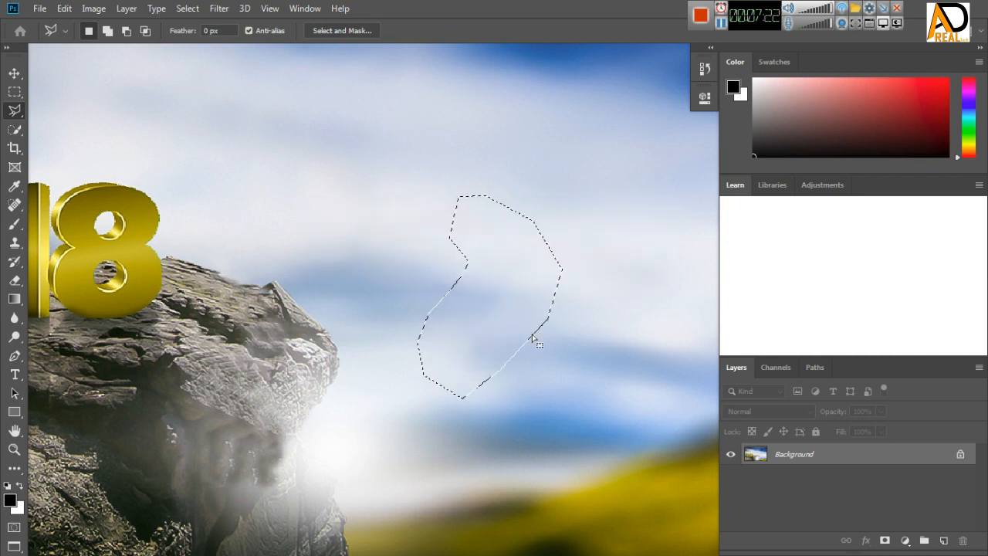
scroll(473, 328, down, 3)
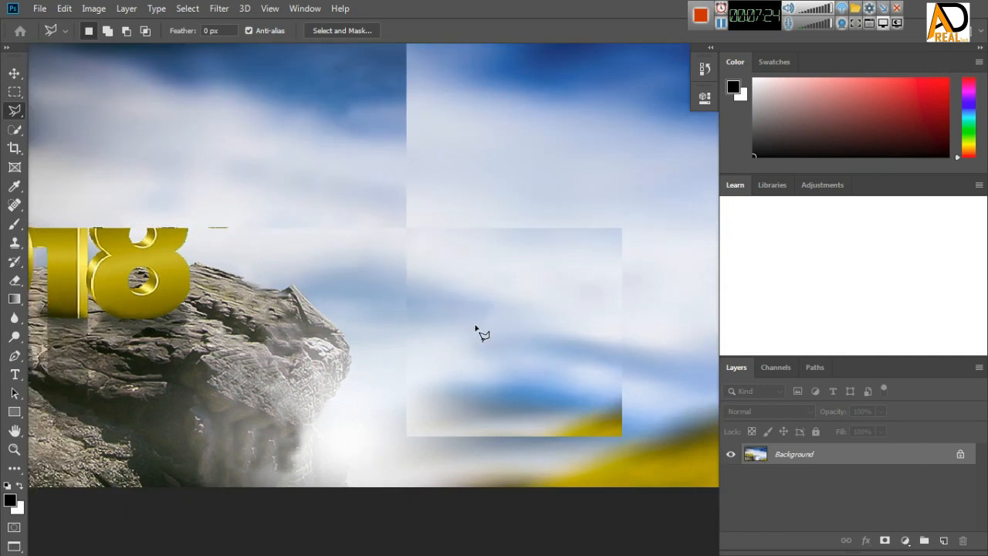
scroll(501, 375, up, 1)
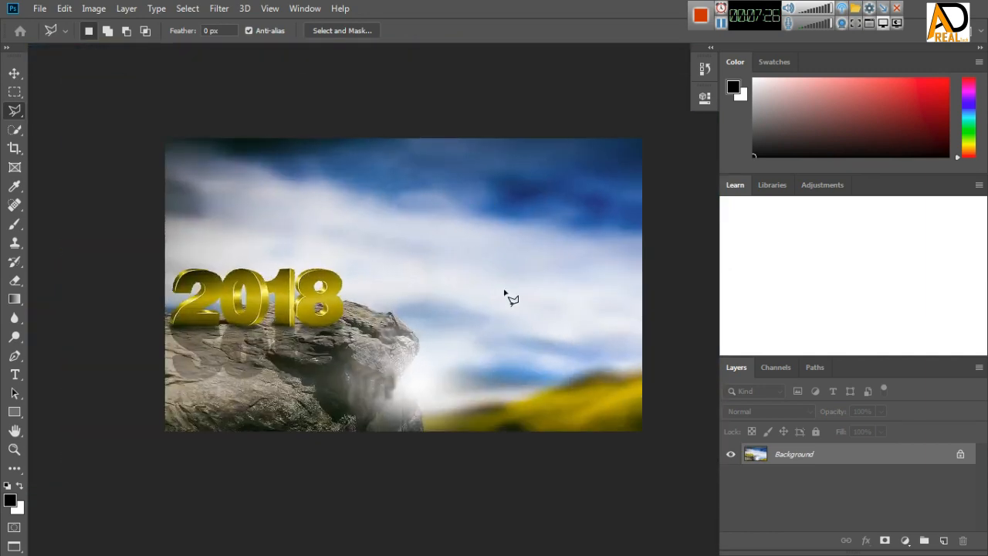